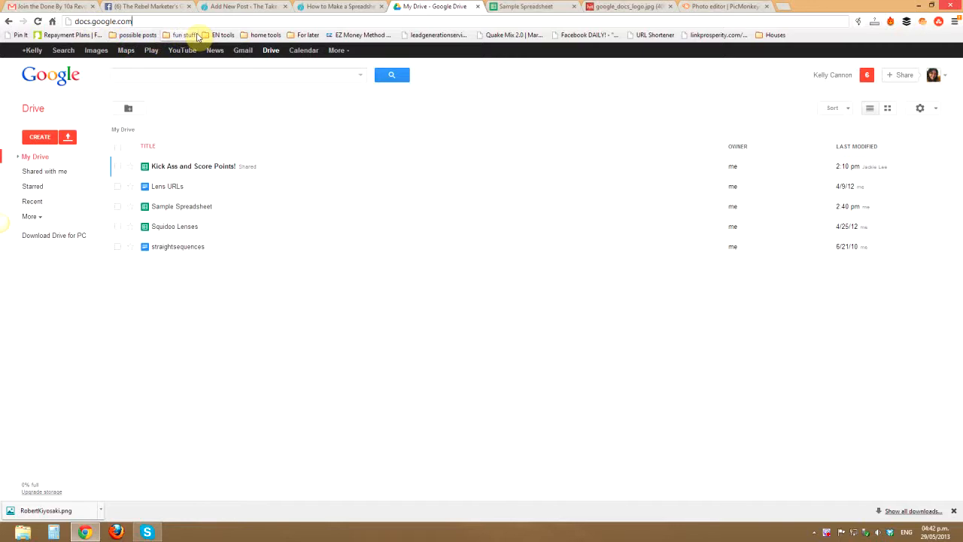
# - Go to docs.google.com and look over the file types that can be created in Drive
pyautogui.press('Return')
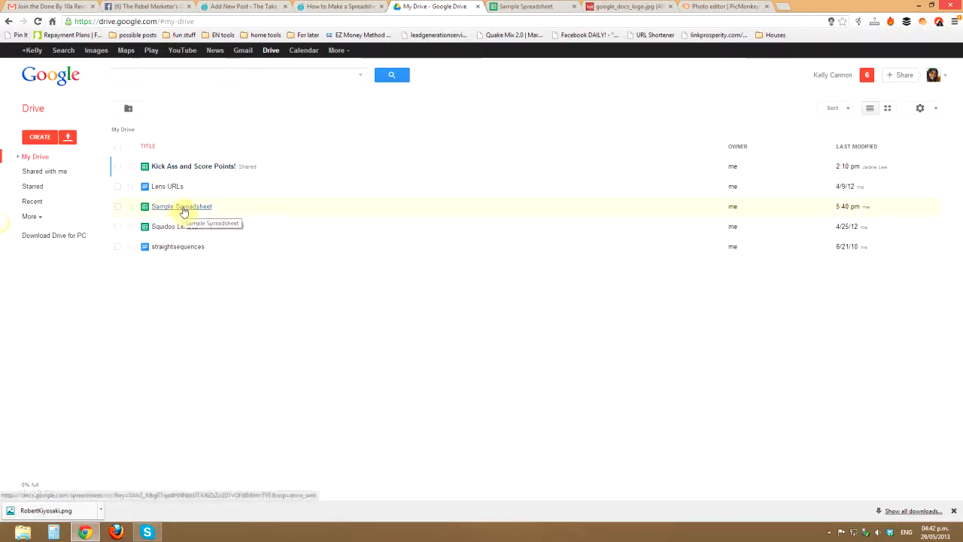
pyautogui.click(41, 136)
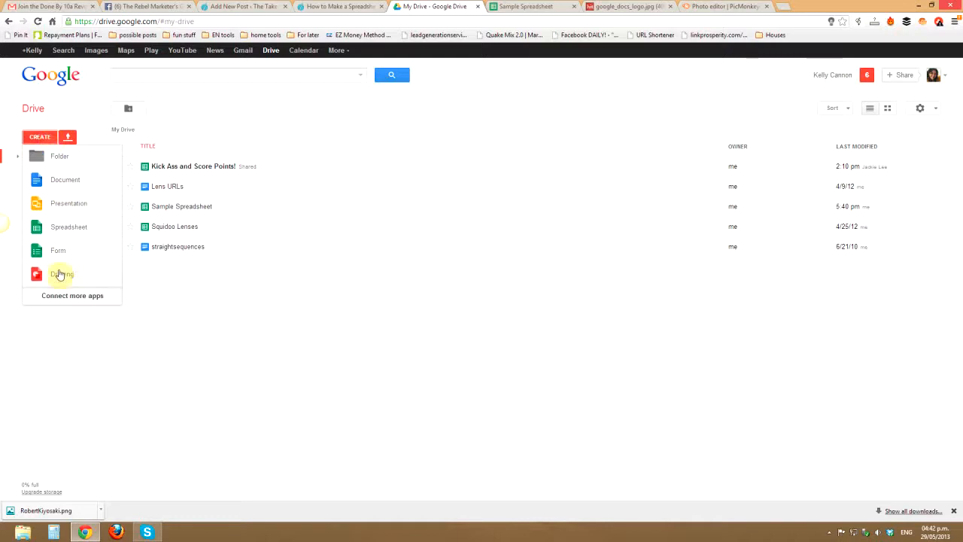
pyautogui.click(60, 139)
pyautogui.click(527, 6)
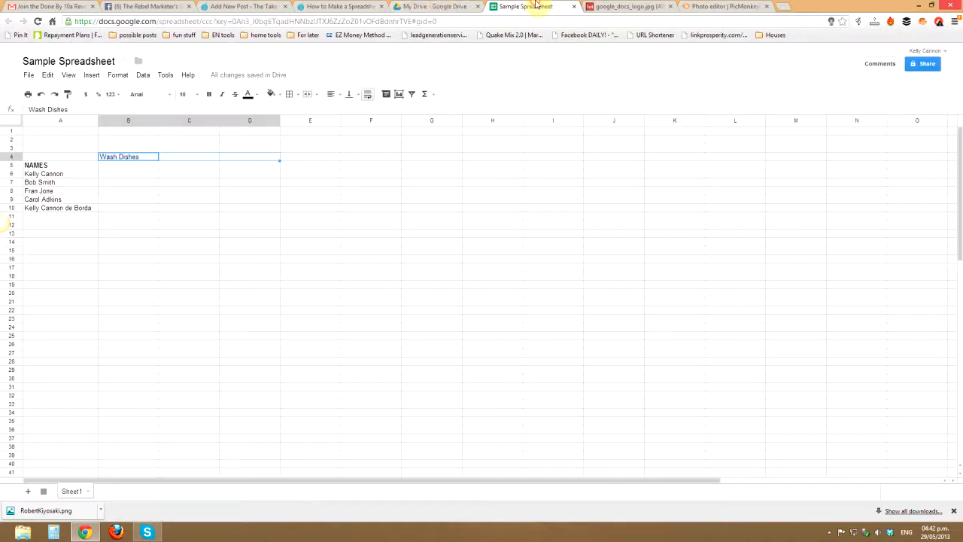
pyautogui.click(425, 7)
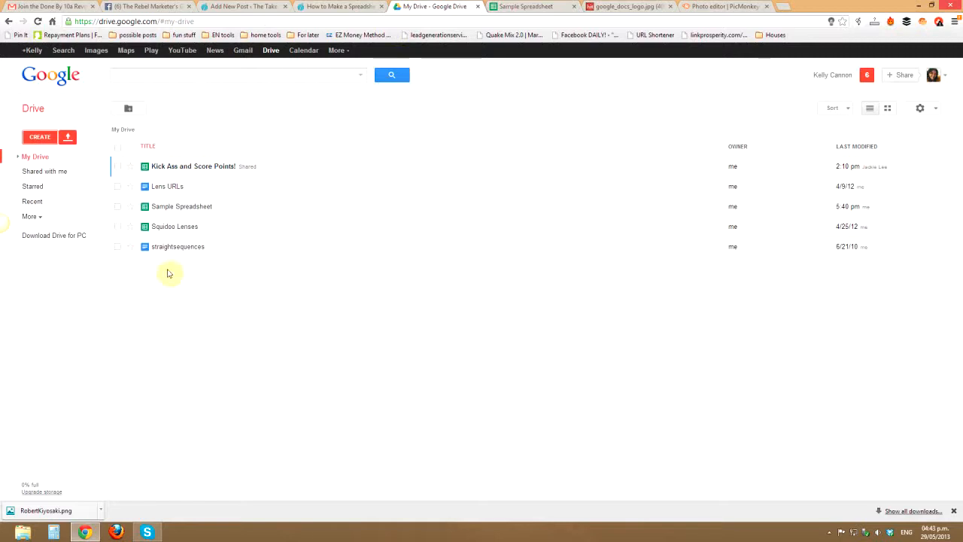
# - Switch to Sample Spreadsheet, open its rename dialog and keep the name Sample Spreadsheet
pyautogui.click(527, 6)
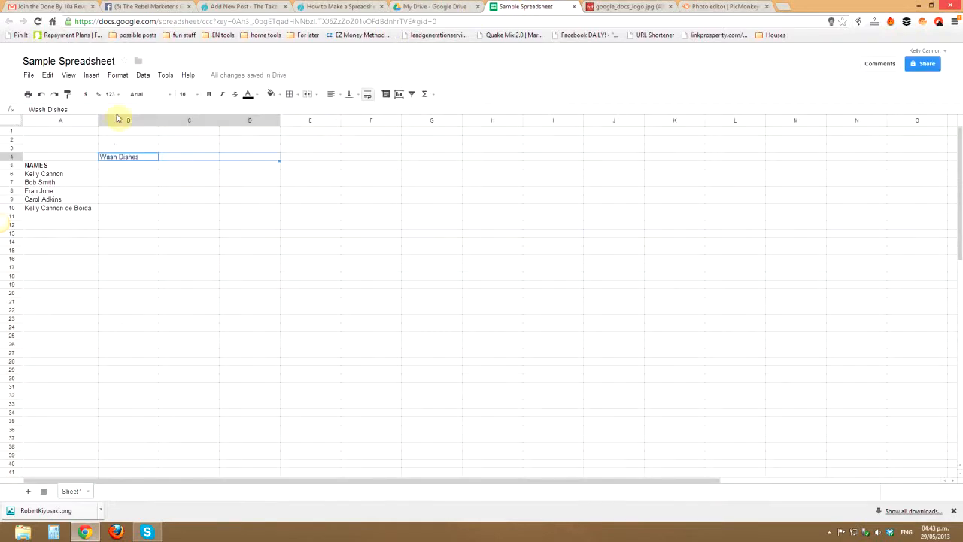
pyautogui.click(88, 64)
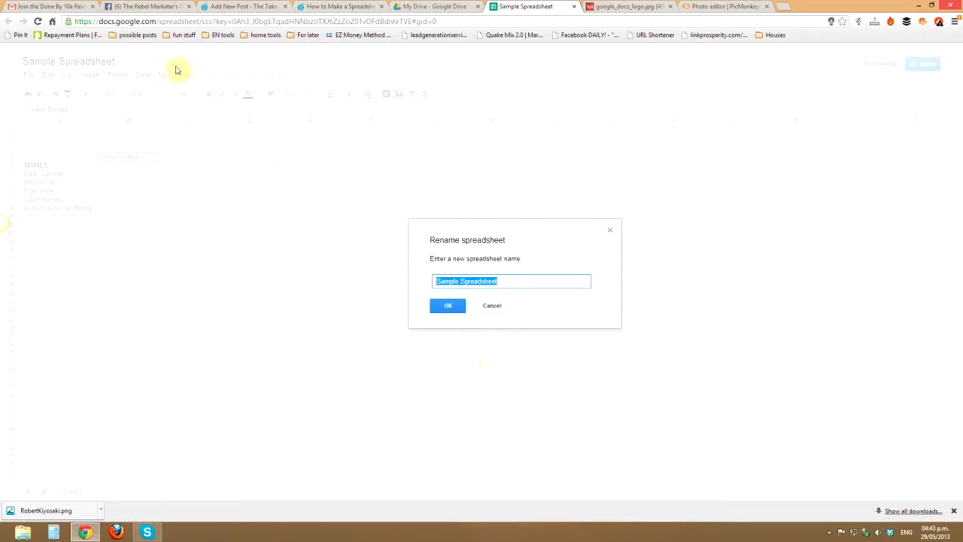
pyautogui.click(443, 307)
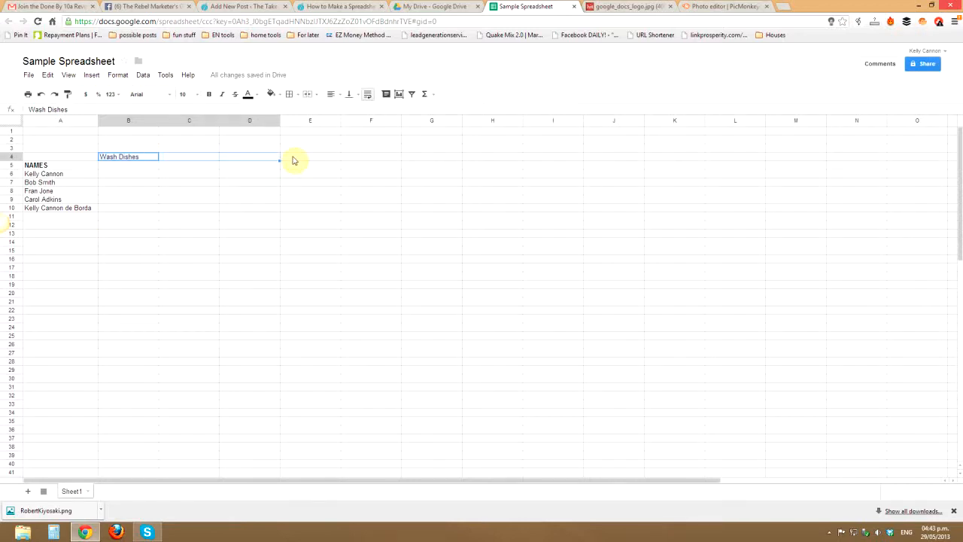
# - Clear the Wash Dishes text from the selected cells in row 4
pyautogui.press('Delete')
pyautogui.click(283, 225)
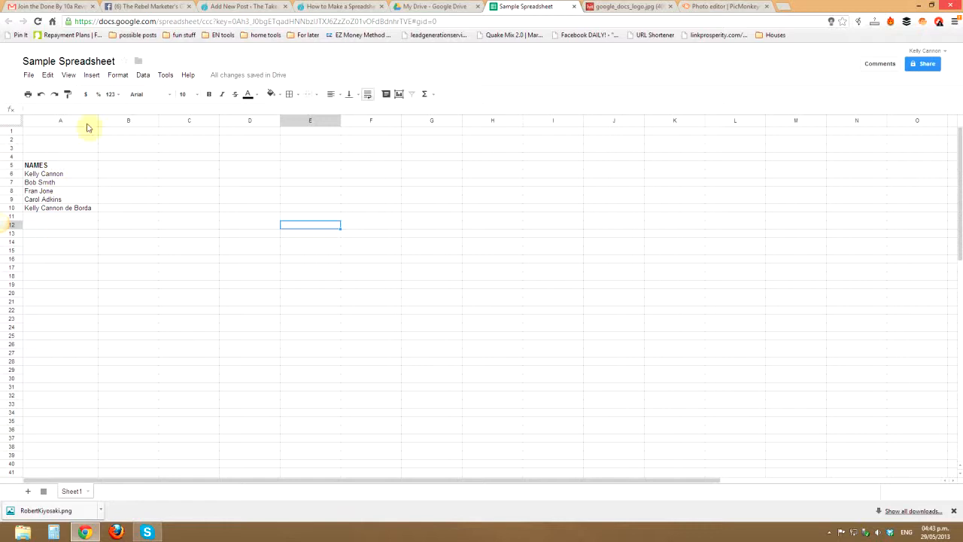
# - Narrow column A, and fit its width back to the longest entry in the NAMES list
pyautogui.moveTo(97, 121); pyautogui.dragTo(74, 122)
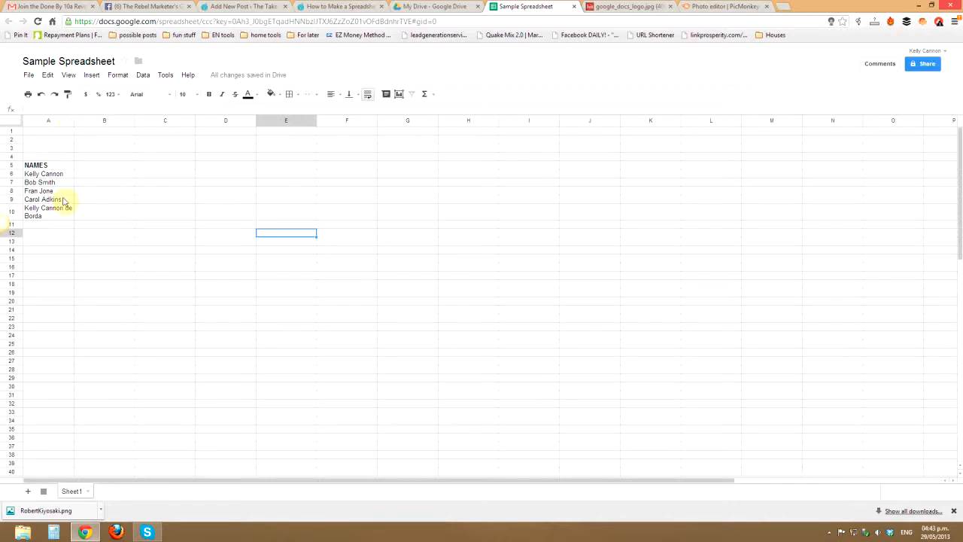
pyautogui.moveTo(72, 121)
pyautogui.mouseDown()
pyautogui.moveTo(107, 118)
pyautogui.moveTo(72, 120)
pyautogui.mouseUp()
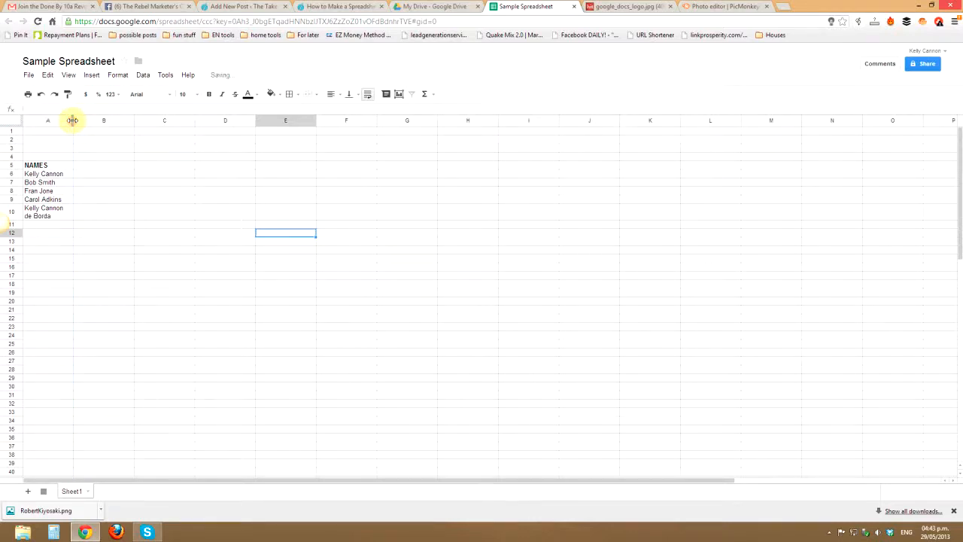
pyautogui.doubleClick(73, 120)
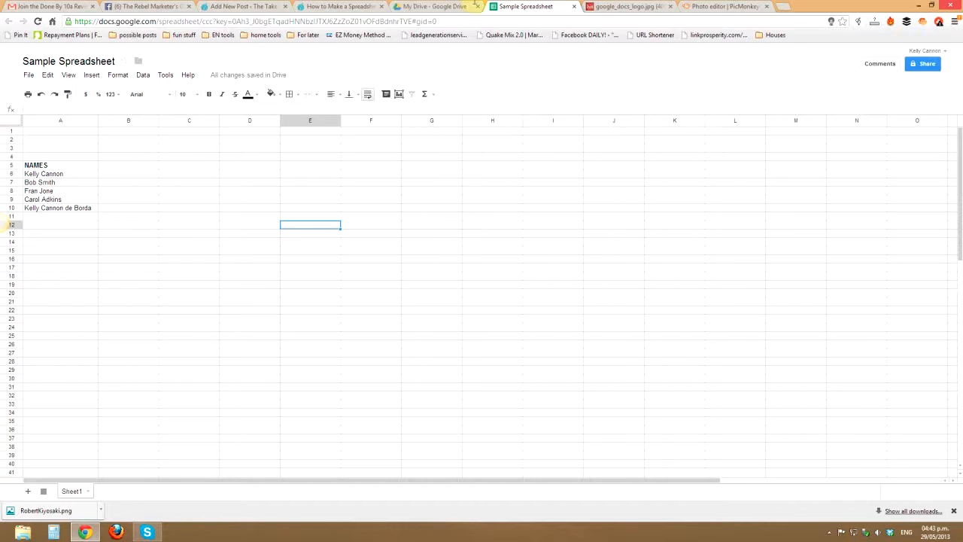
# - Open the Kick Ass and Score Points! spreadsheet from Drive and examine the layout of its weekly score tables
pyautogui.click(434, 6)
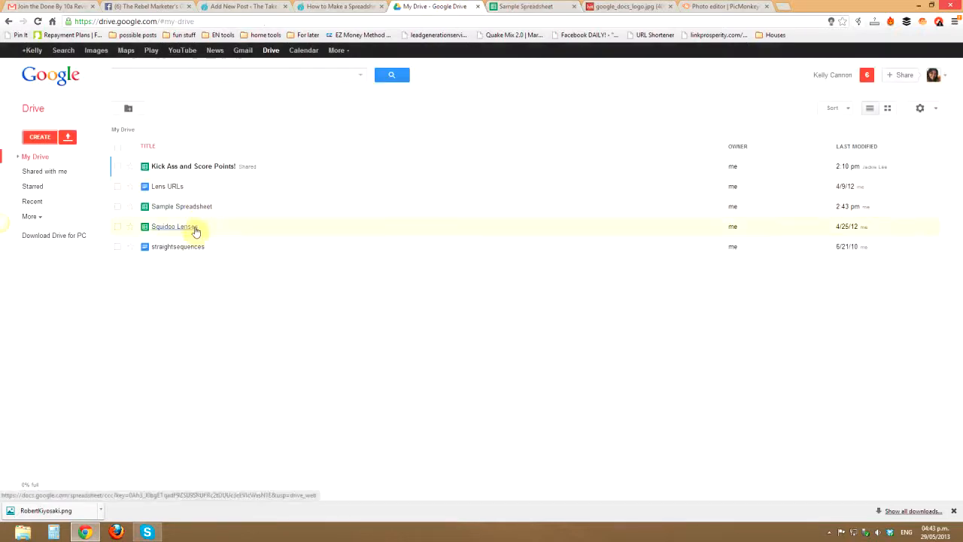
pyautogui.click(204, 171)
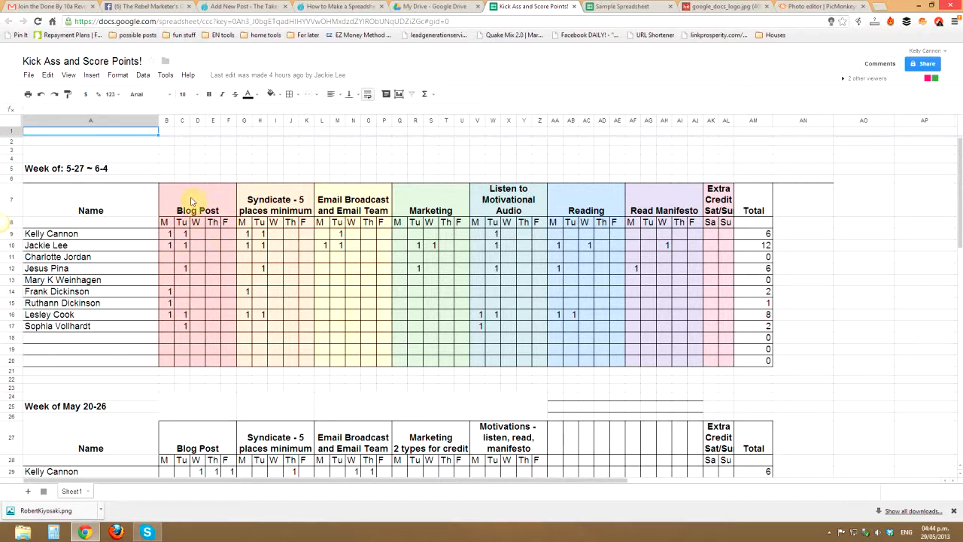
pyautogui.scroll(-3, 263, 342)
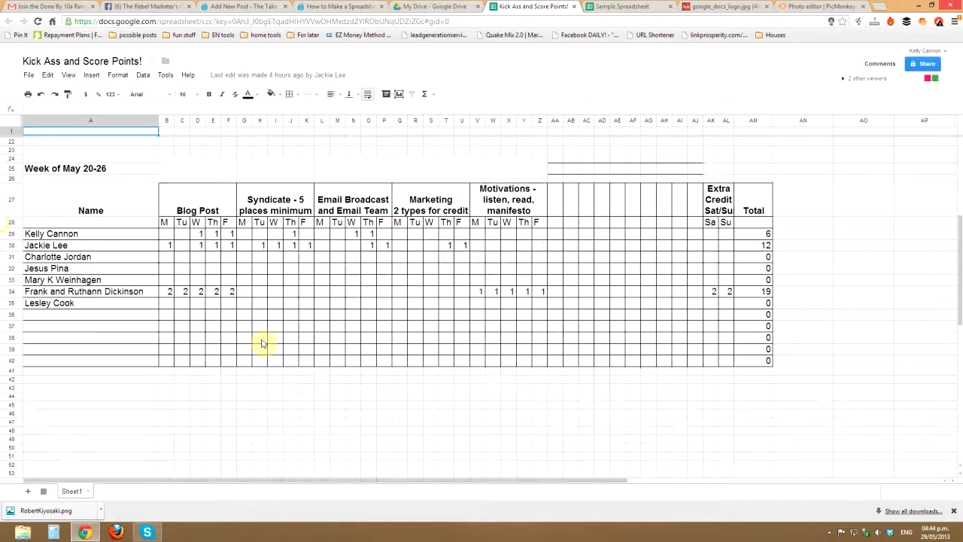
pyautogui.scroll(3, 260, 340)
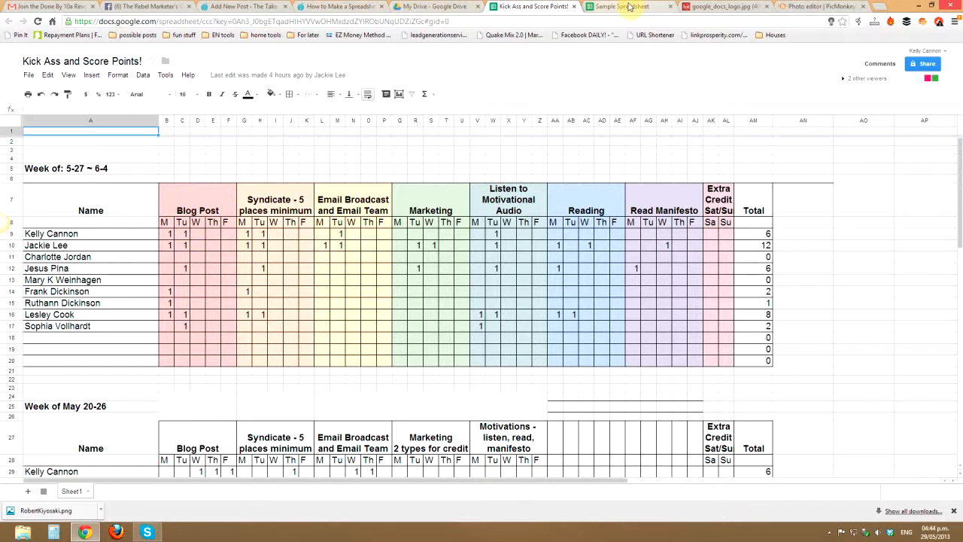
# - In Sample Spreadsheet, merge all of cells B4 to F4 into one heading cell
pyautogui.click(628, 6)
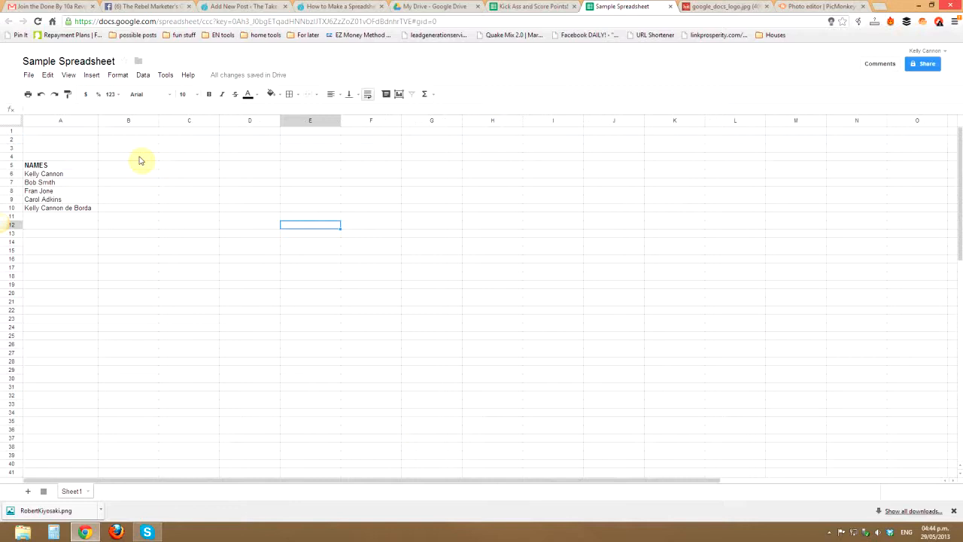
pyautogui.moveTo(139, 158); pyautogui.dragTo(364, 164)
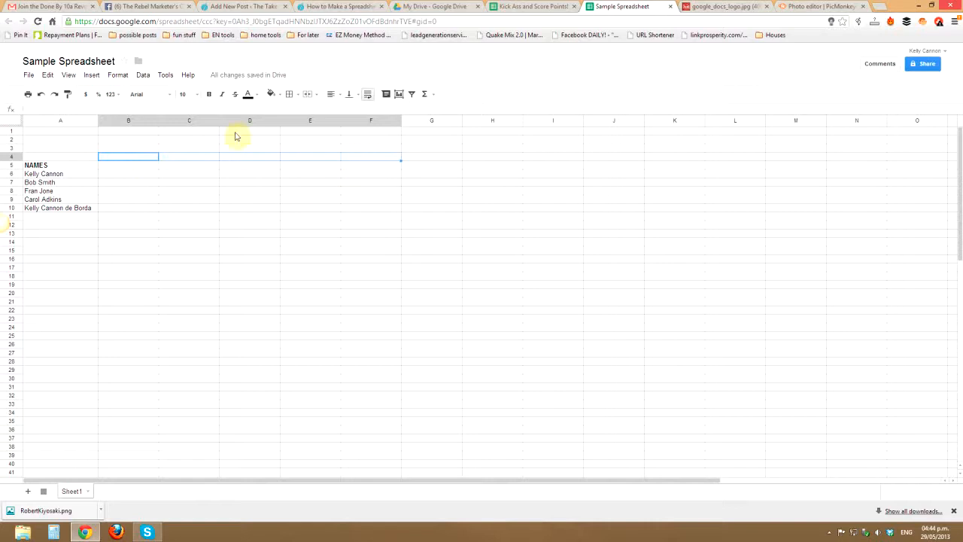
pyautogui.rightClick(173, 156)
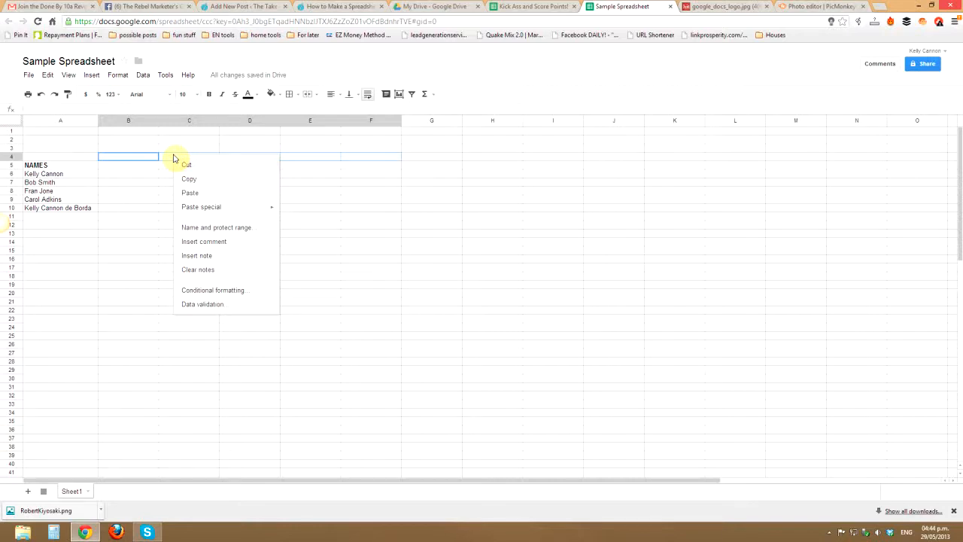
pyautogui.click(167, 78)
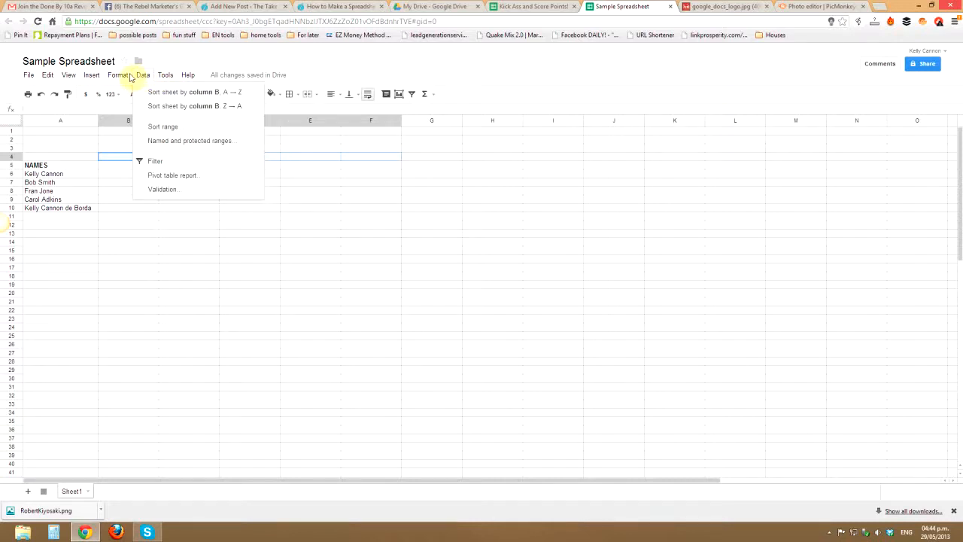
pyautogui.moveTo(121, 80)
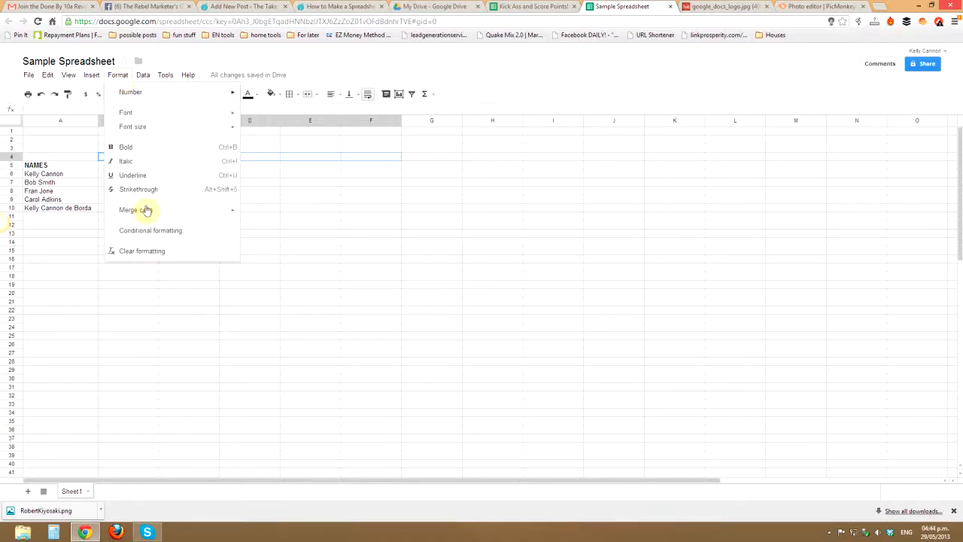
pyautogui.moveTo(135, 213)
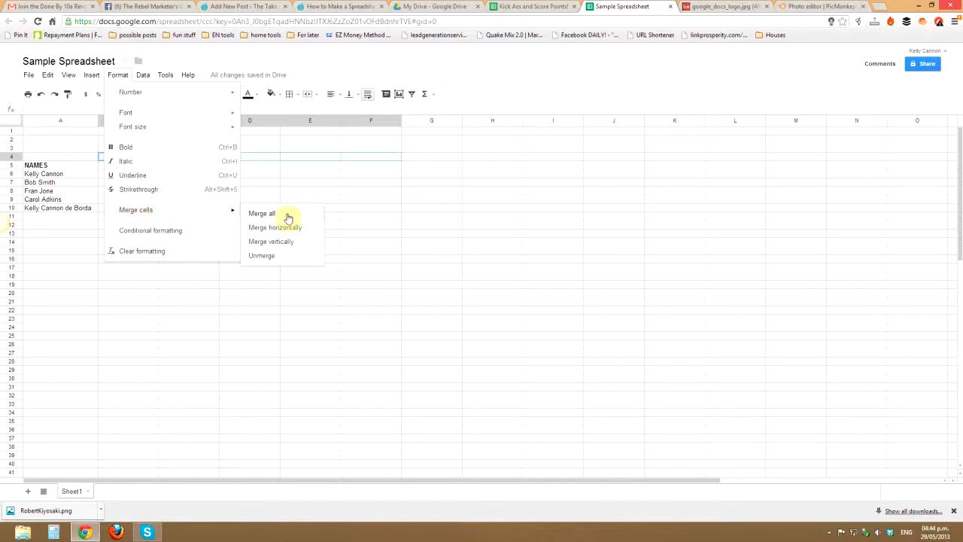
pyautogui.click(262, 214)
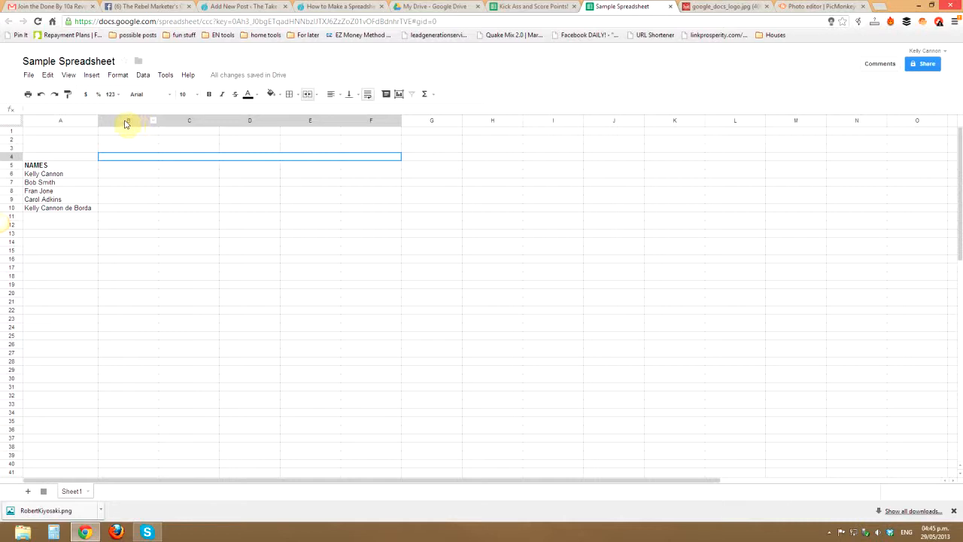
# - Resize columns B to F to a width of 30 pixels
pyautogui.moveTo(125, 124); pyautogui.dragTo(373, 122)
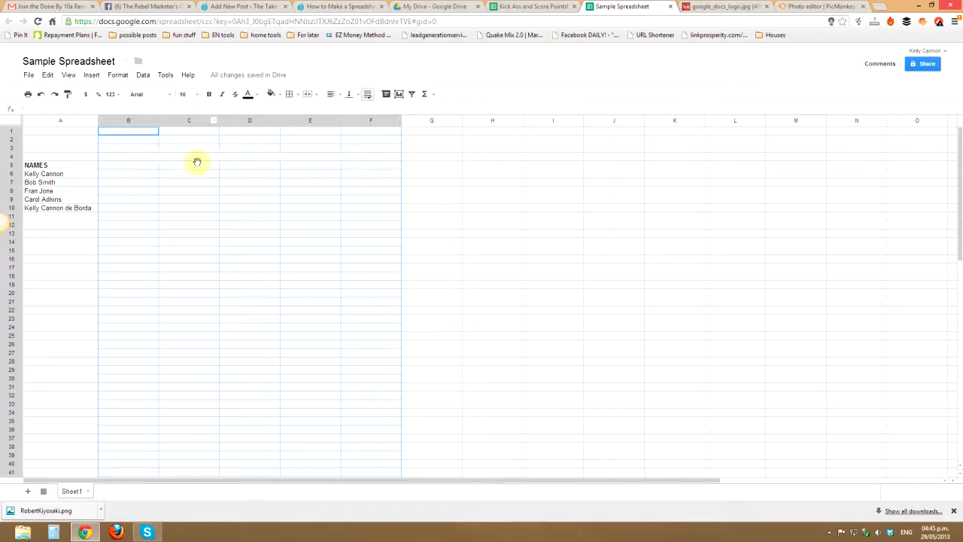
pyautogui.click(397, 123)
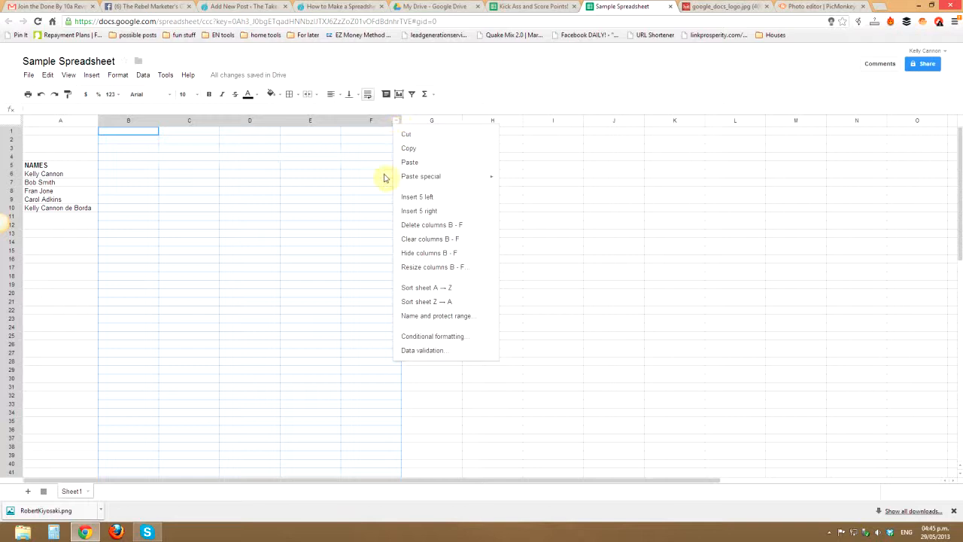
pyautogui.click(420, 268)
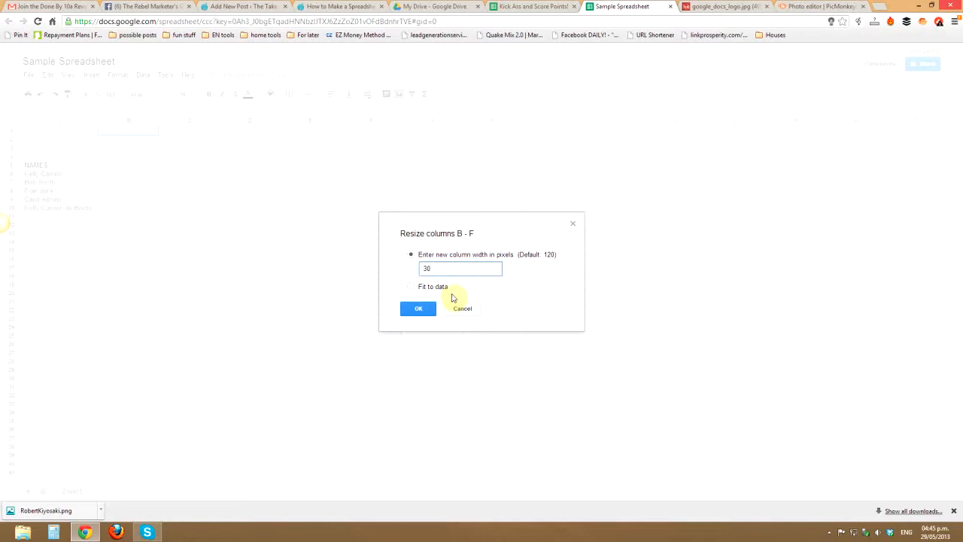
pyautogui.click(418, 309)
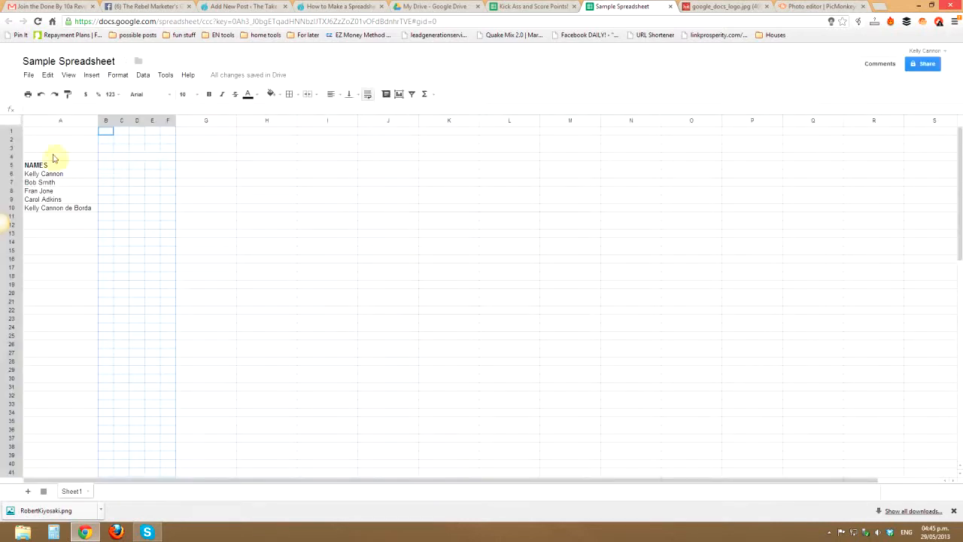
# - Enter the heading "Wash dishes" in the merged row 4 cell and the day labels M, T, W, Th, F in B5 to F5
pyautogui.click(122, 156)
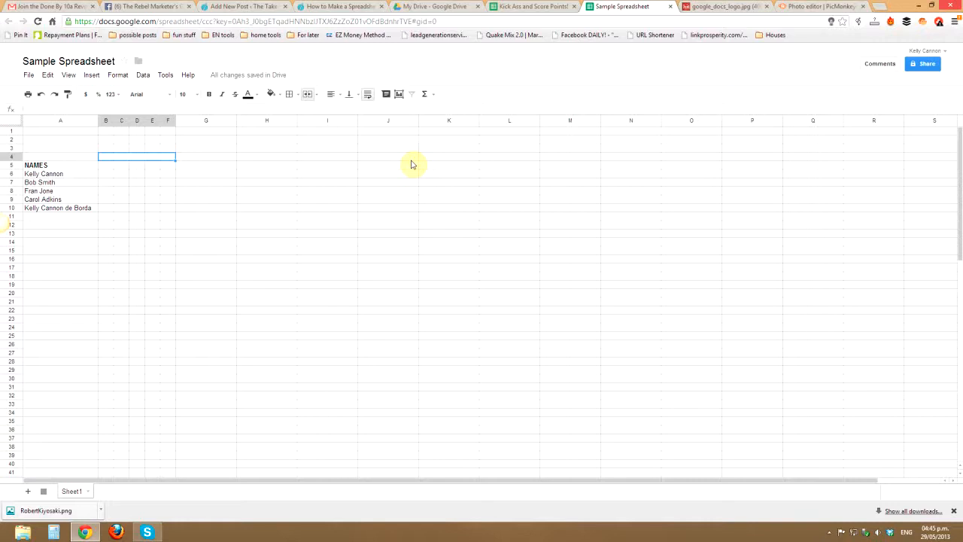
pyautogui.write('Wash dishes')
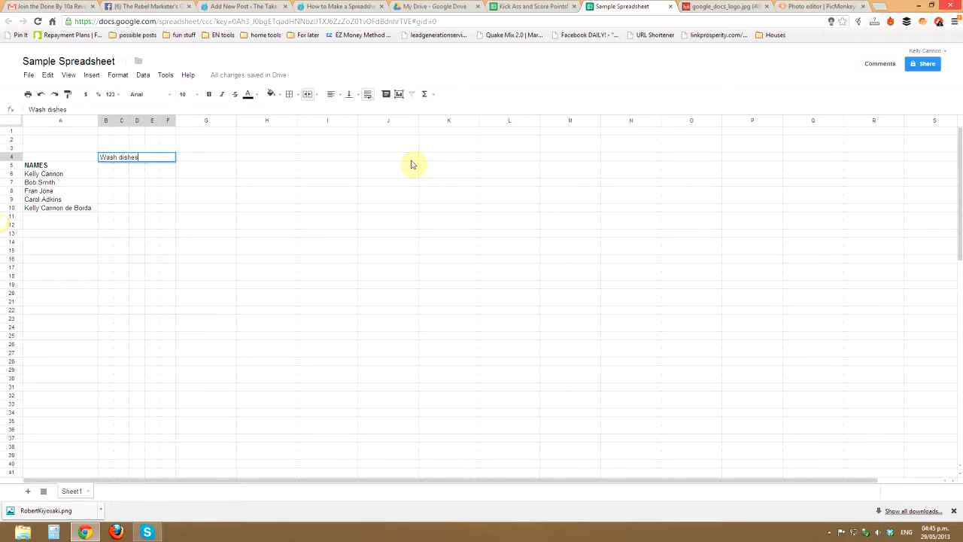
pyautogui.click(105, 170)
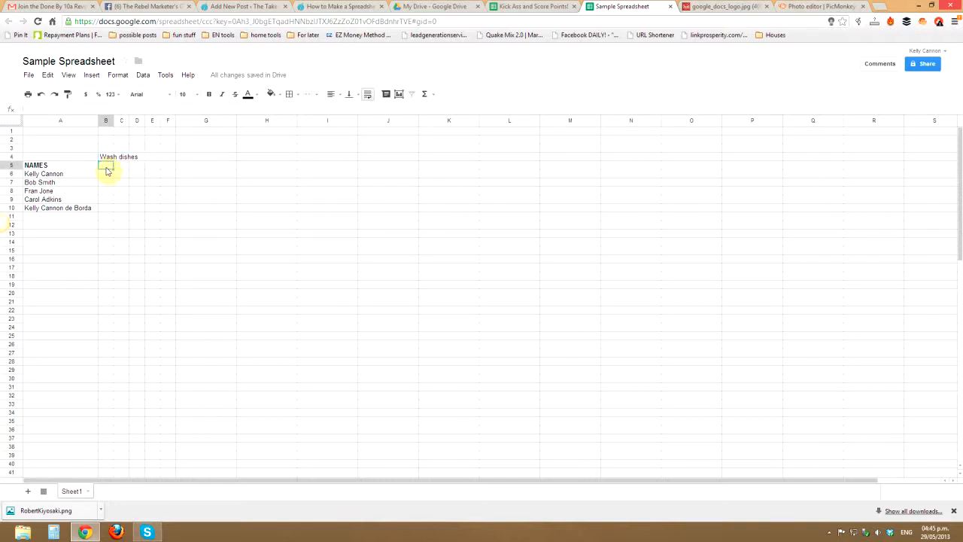
pyautogui.write('M')
pyautogui.press('Tab')
pyautogui.write('T')
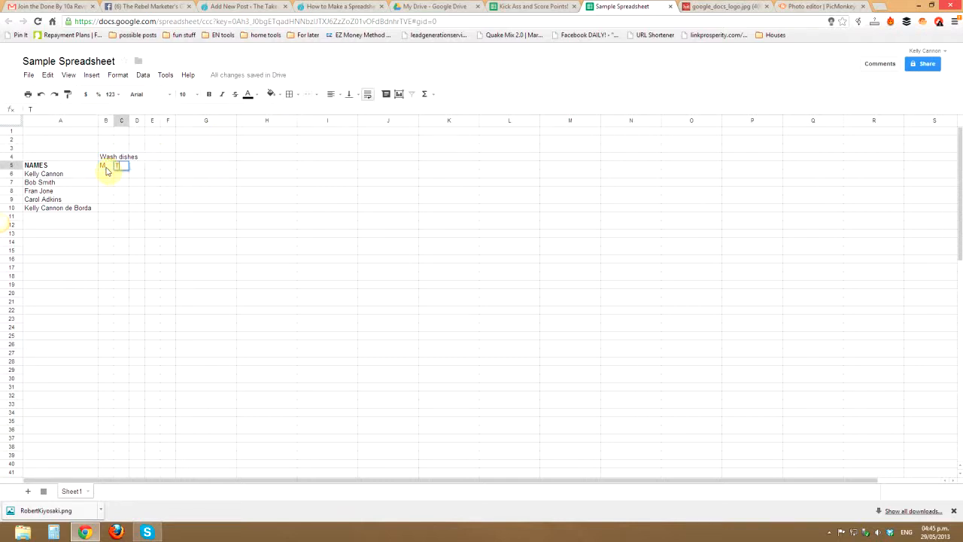
pyautogui.press('Tab')
pyautogui.write('W')
pyautogui.press('Tab')
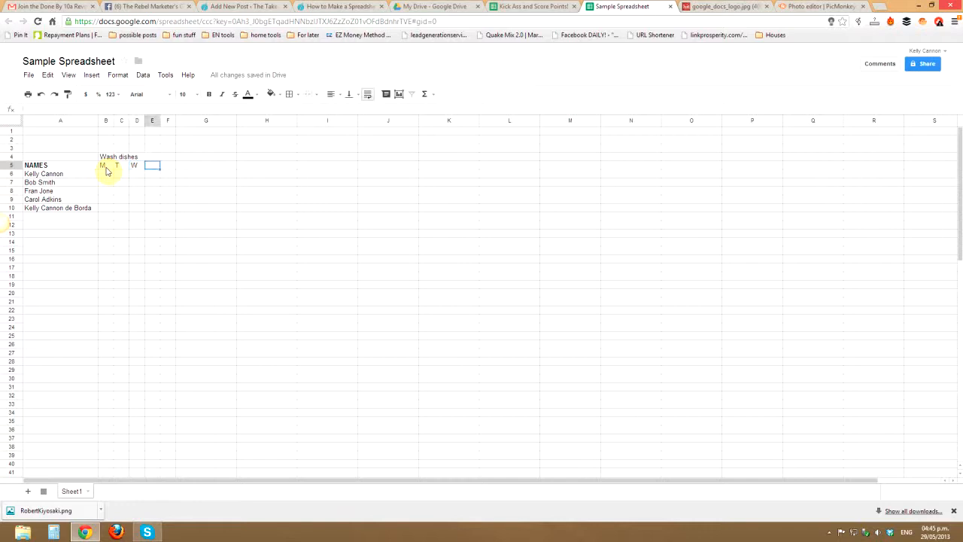
pyautogui.press('Tab')
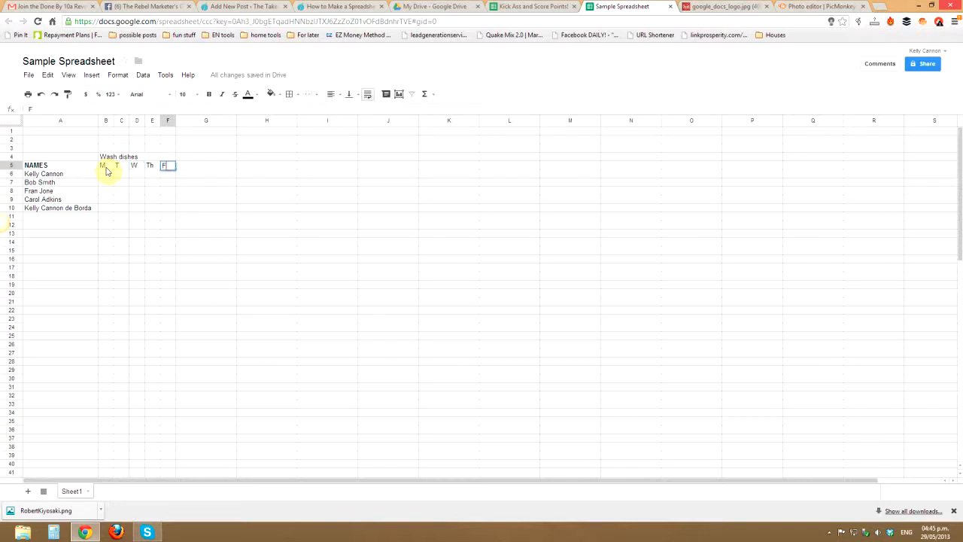
pyautogui.write('F')
pyautogui.click(135, 192)
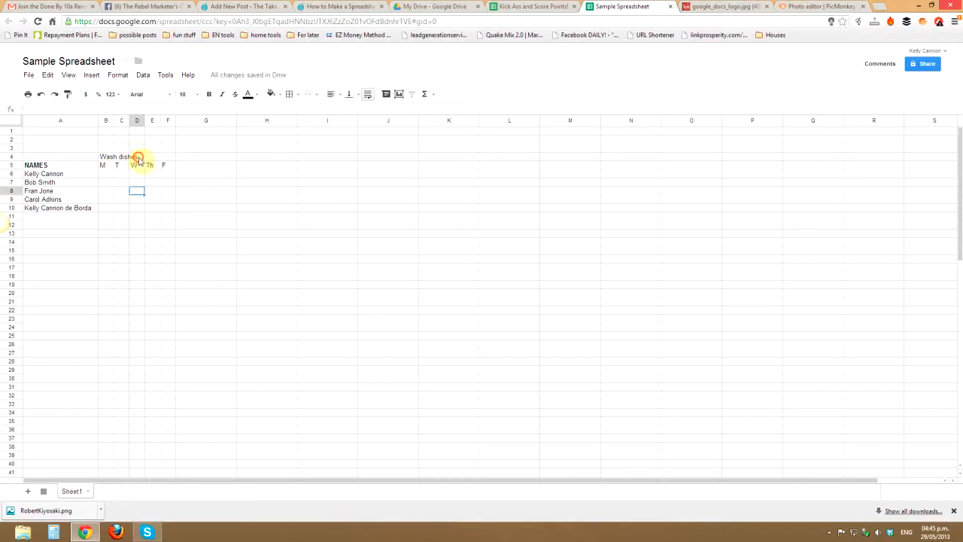
# - Centre the Wash dishes heading horizontally in its merged cell
pyautogui.click(138, 157)
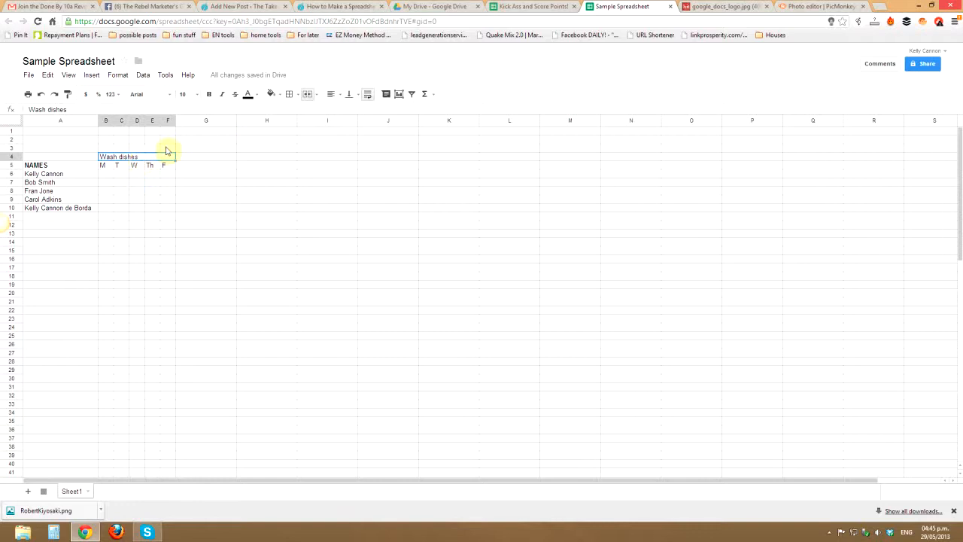
pyautogui.click(332, 95)
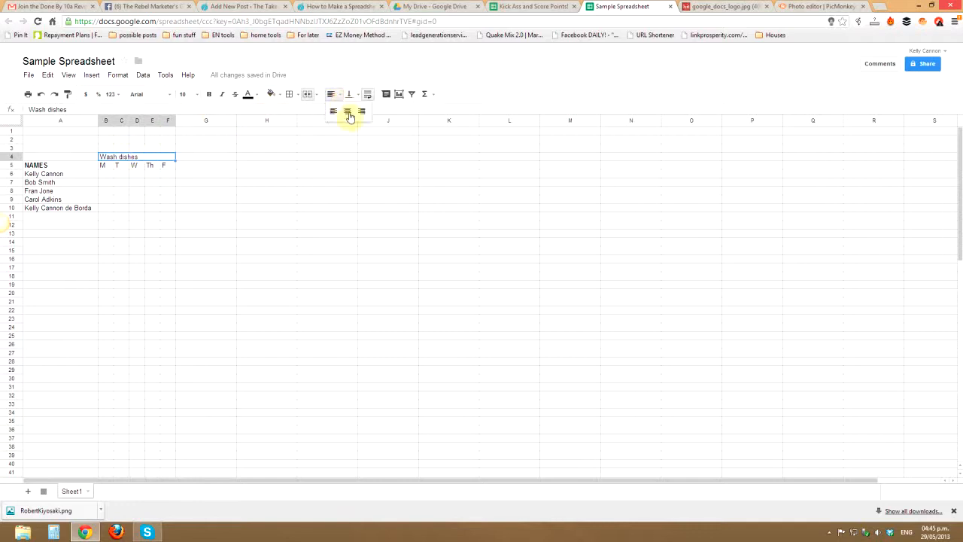
pyautogui.click(347, 111)
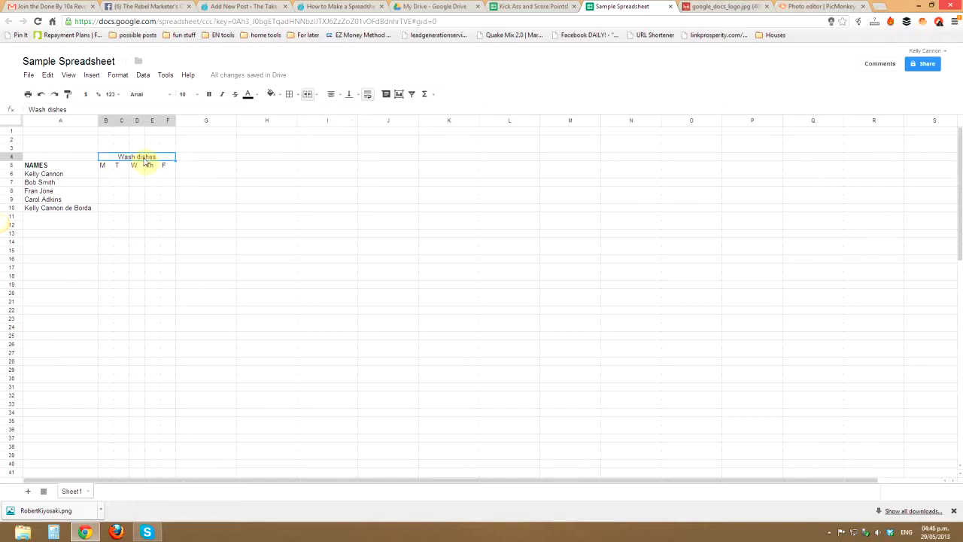
pyautogui.click(138, 241)
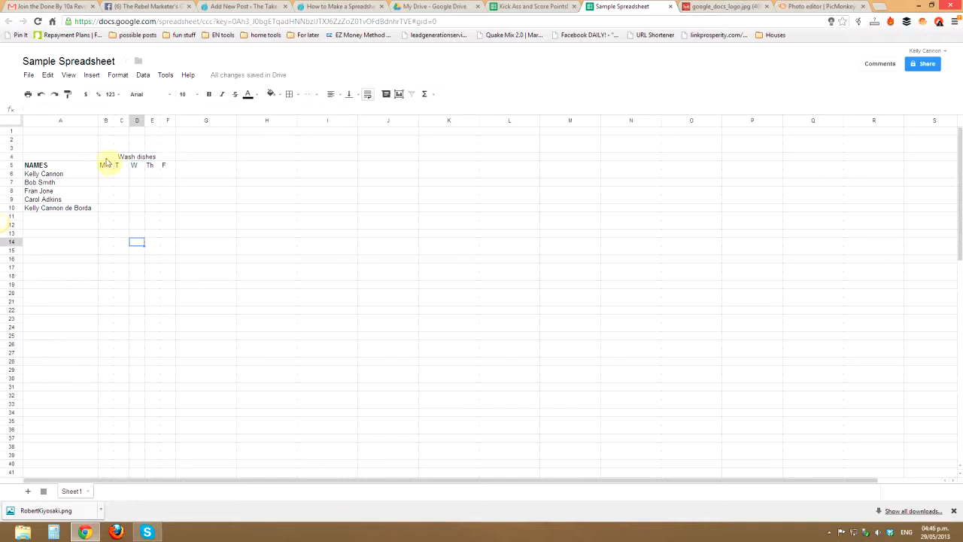
# - Make the Wash dishes heading bold and set its font size to 12
pyautogui.click(141, 157)
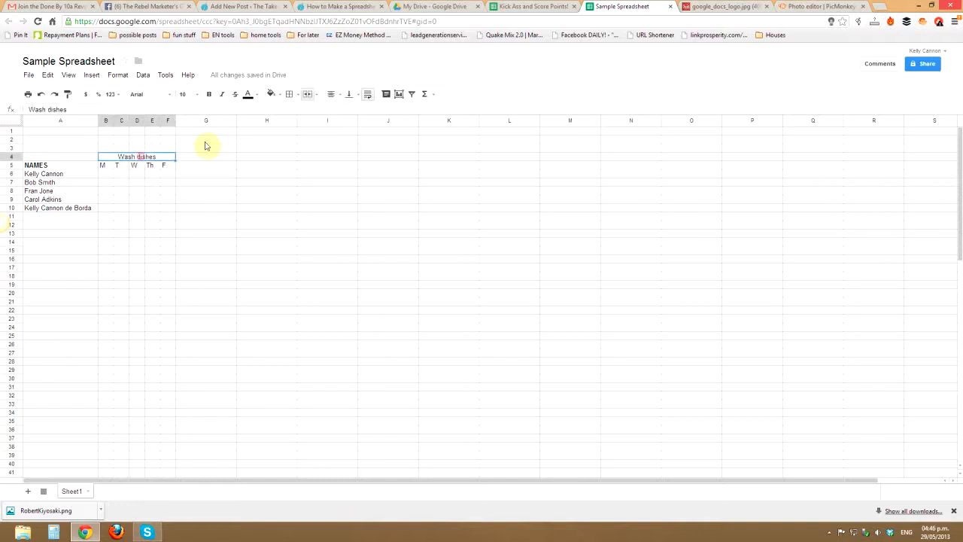
pyautogui.click(209, 94)
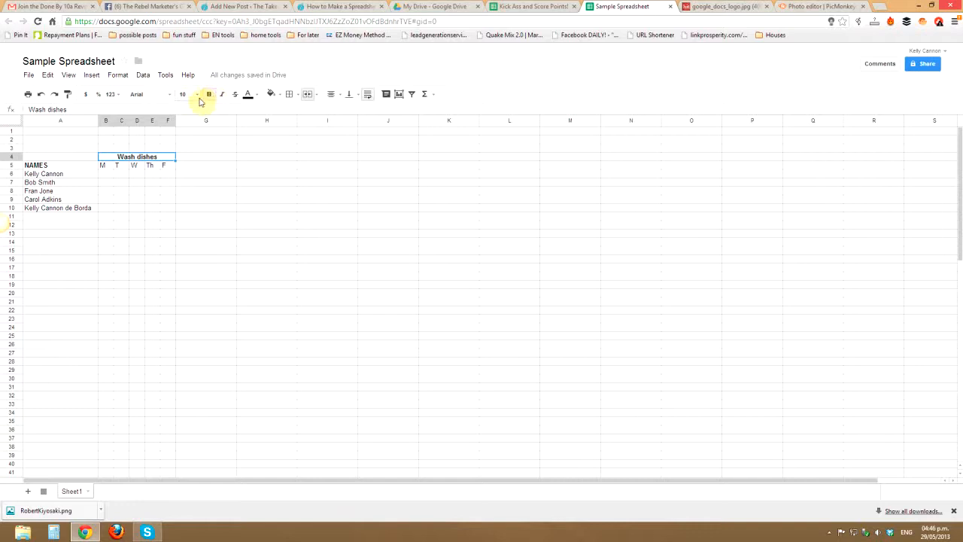
pyautogui.click(197, 95)
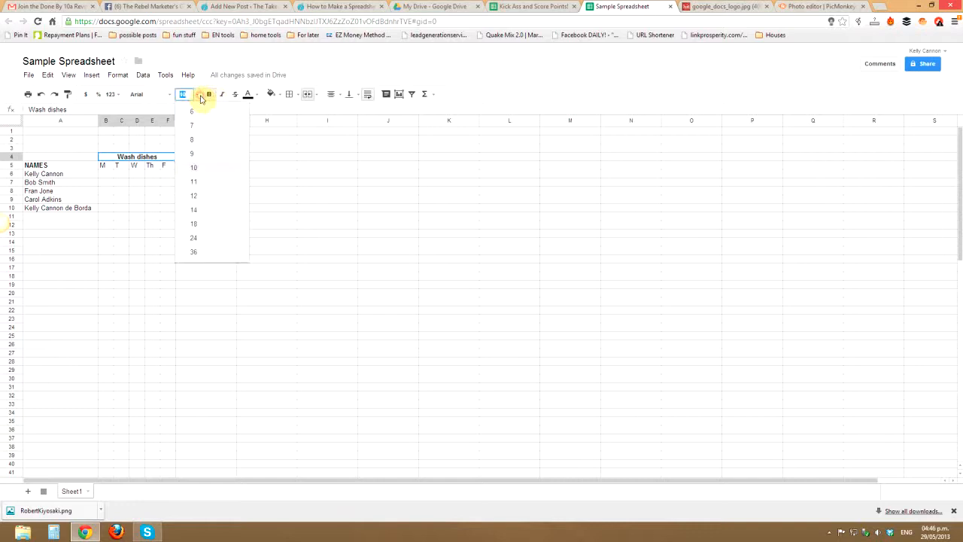
pyautogui.click(197, 196)
pyautogui.click(125, 235)
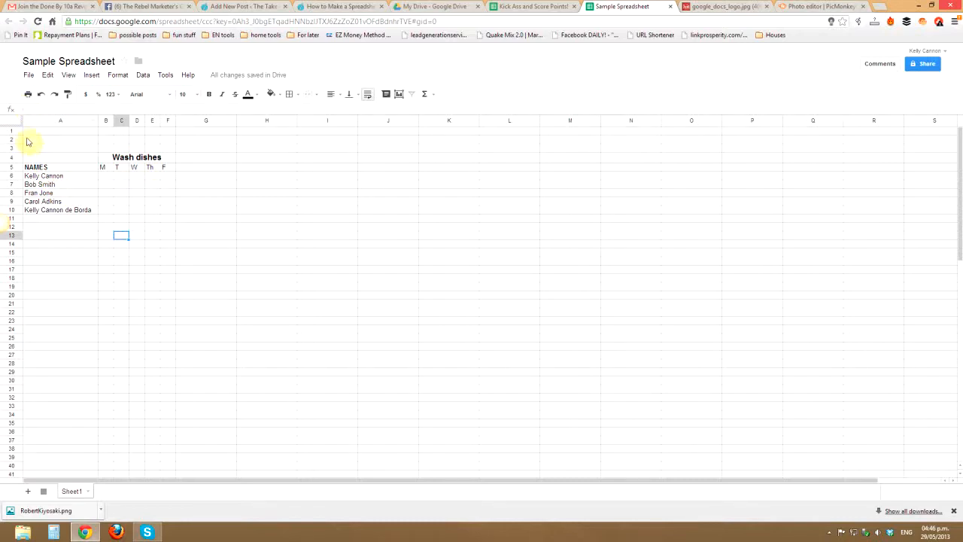
# - Set the font size of cells A4 to Q36 to 14 and fit column A's width to the names
pyautogui.moveTo(32, 158); pyautogui.dragTo(838, 432)
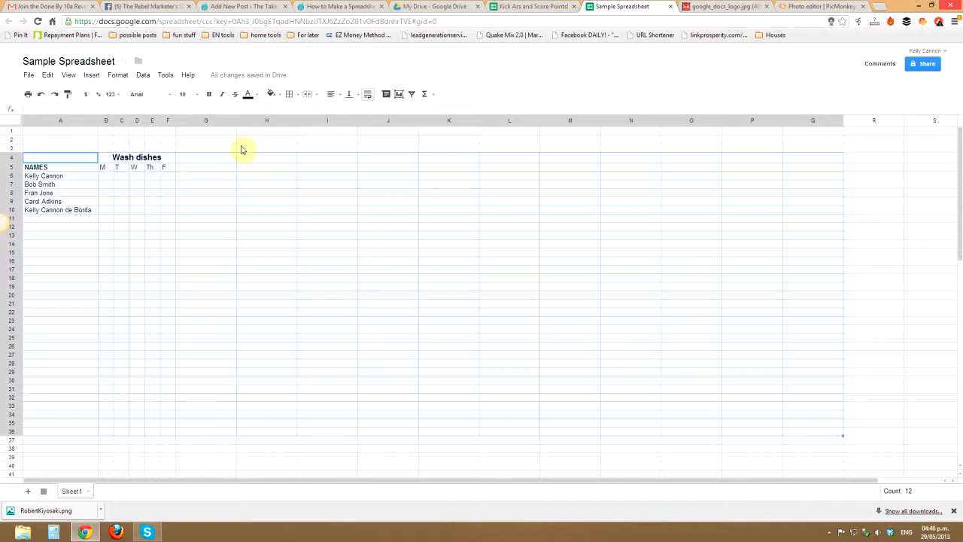
pyautogui.click(193, 96)
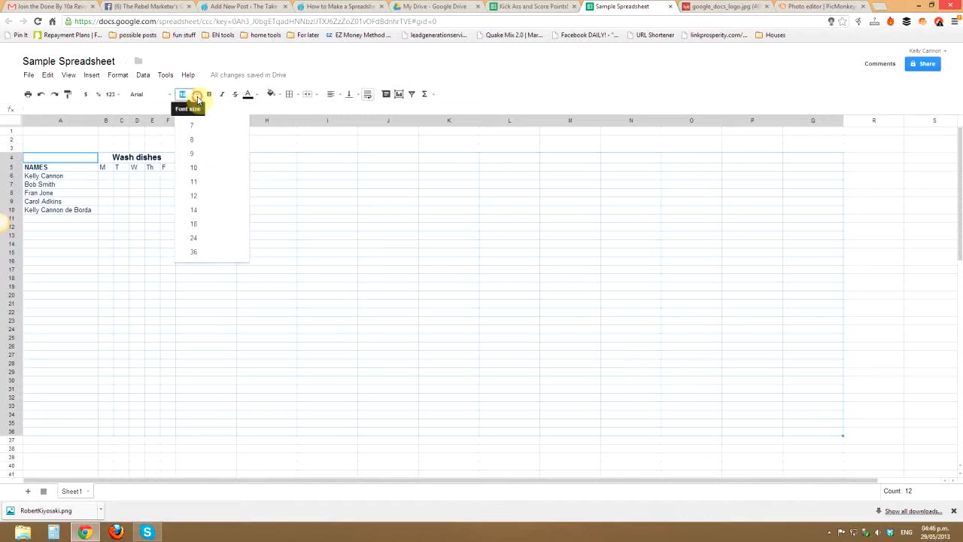
pyautogui.click(198, 210)
pyautogui.click(262, 139)
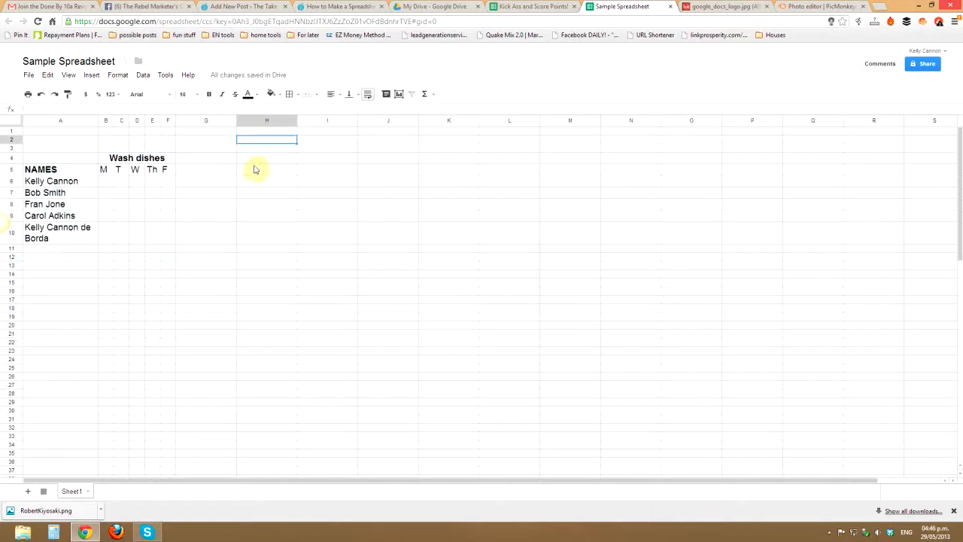
pyautogui.click(241, 182)
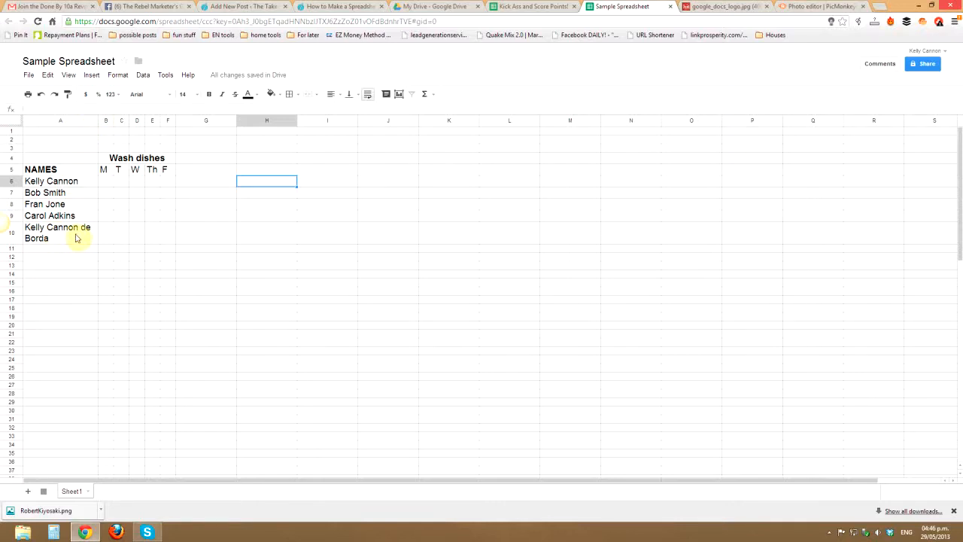
pyautogui.doubleClick(97, 122)
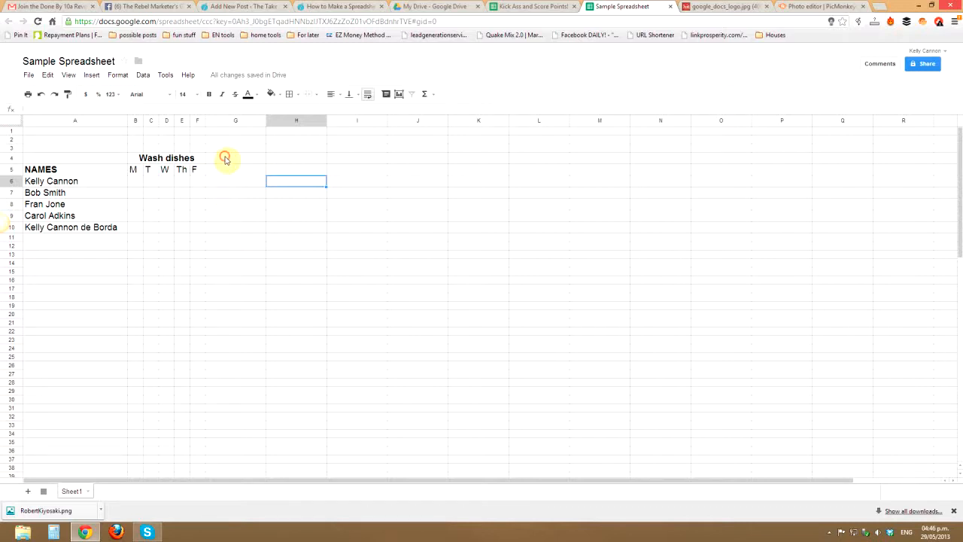
# - Merge all of cells G4 to K4 into one heading cell
pyautogui.moveTo(224, 159); pyautogui.dragTo(470, 161)
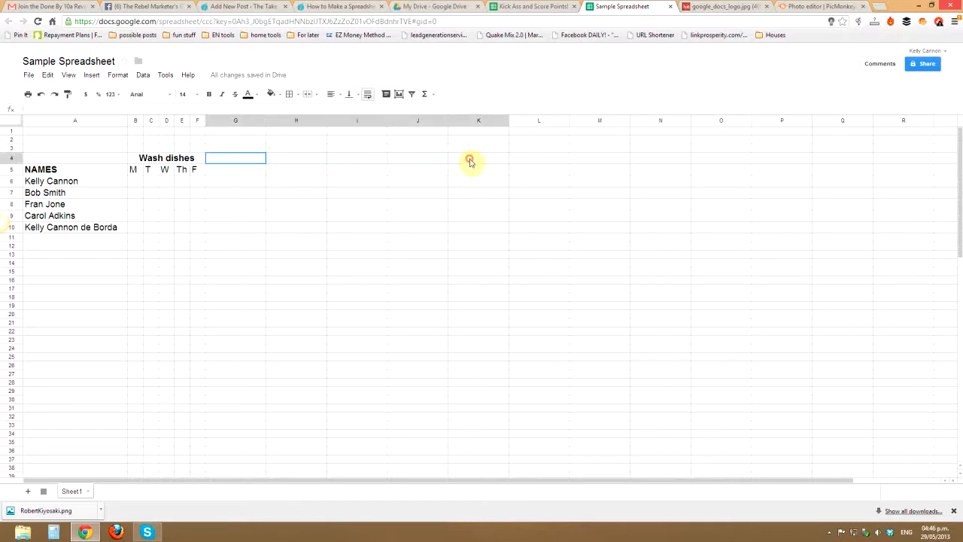
pyautogui.click(126, 78)
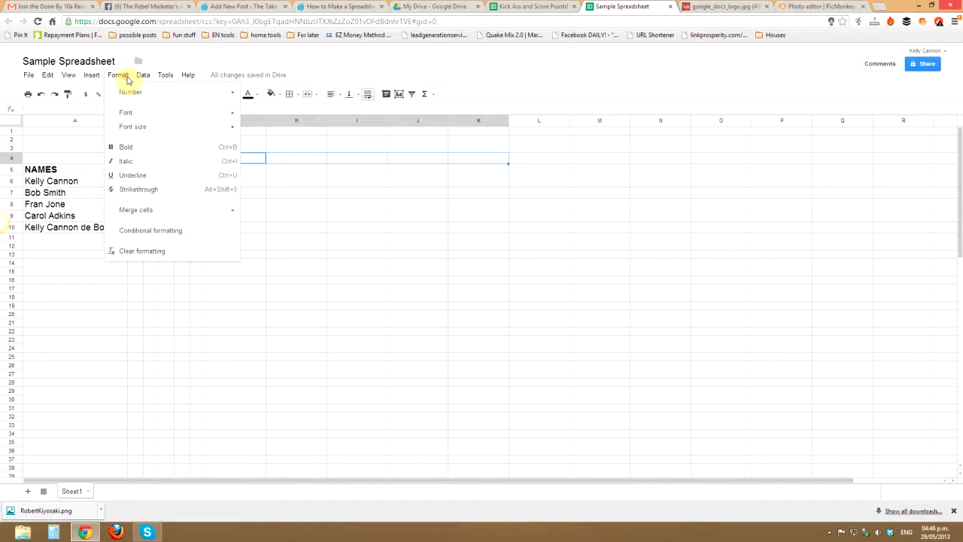
pyautogui.moveTo(142, 214)
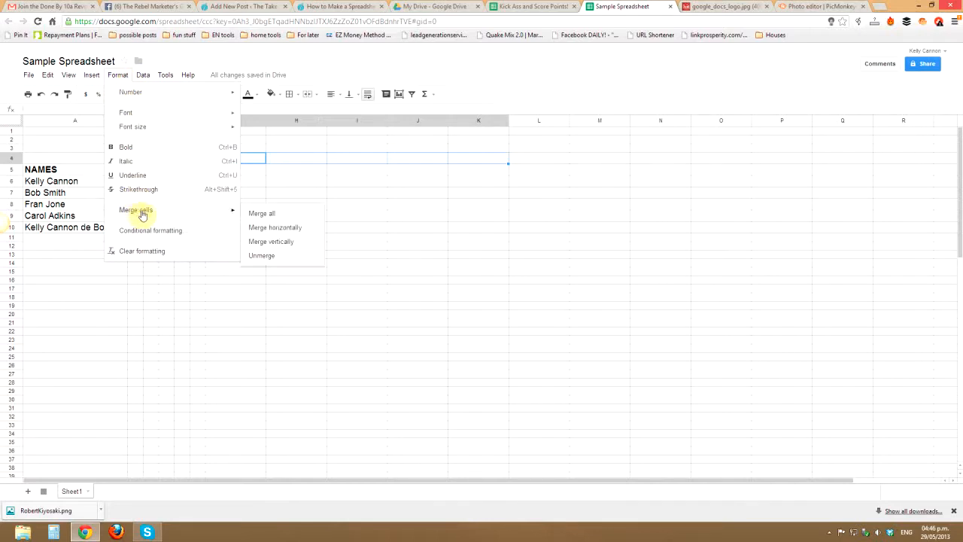
pyautogui.click(255, 213)
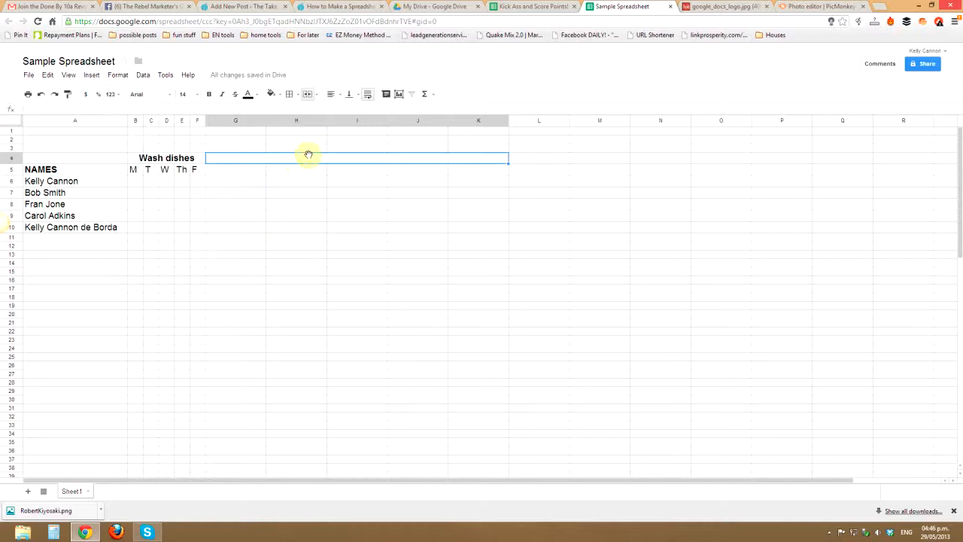
# - Enter the heading "Take out Garbage" in the merged G4 cell and centre it horizontally
pyautogui.write('Take out')
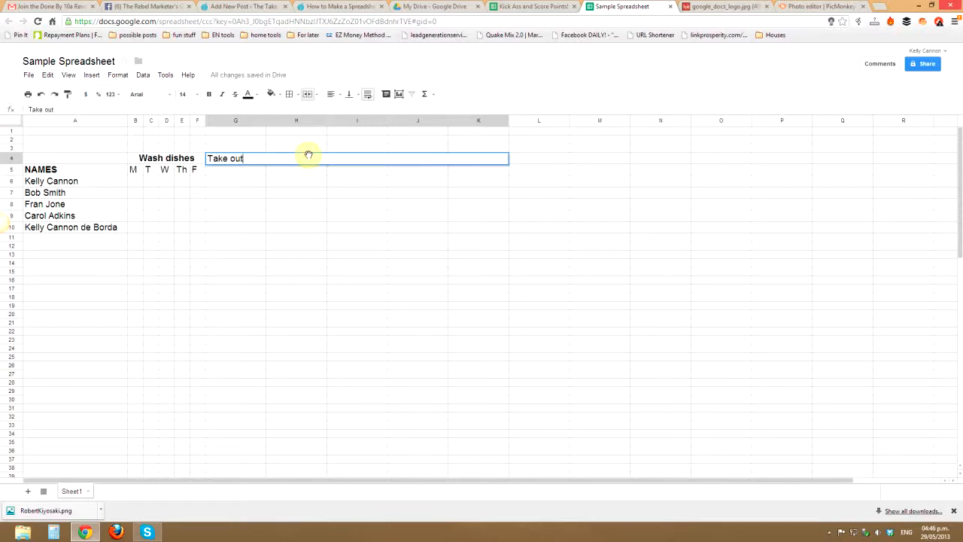
pyautogui.write(' C')
pyautogui.press('BackSpace')
pyautogui.write('Garbage')
pyautogui.press('Return')
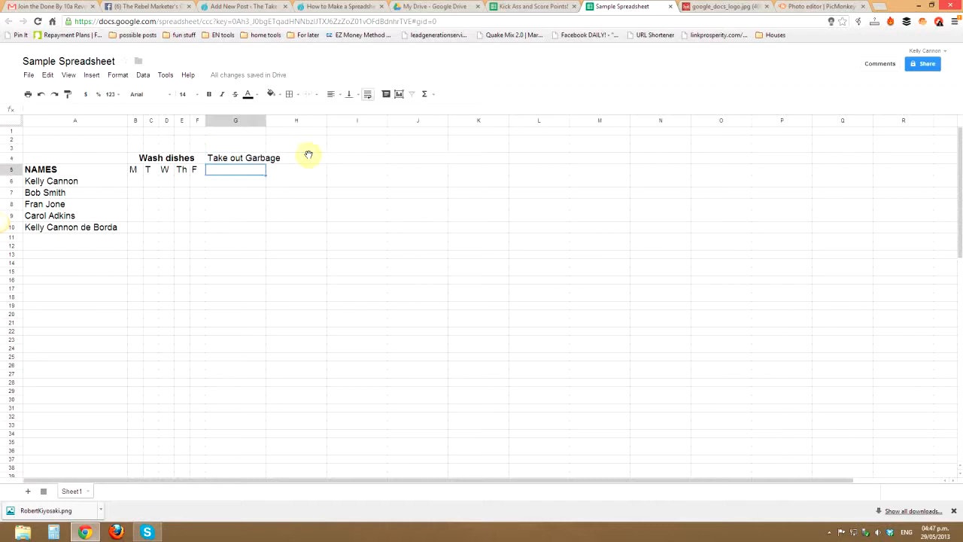
pyautogui.click(263, 157)
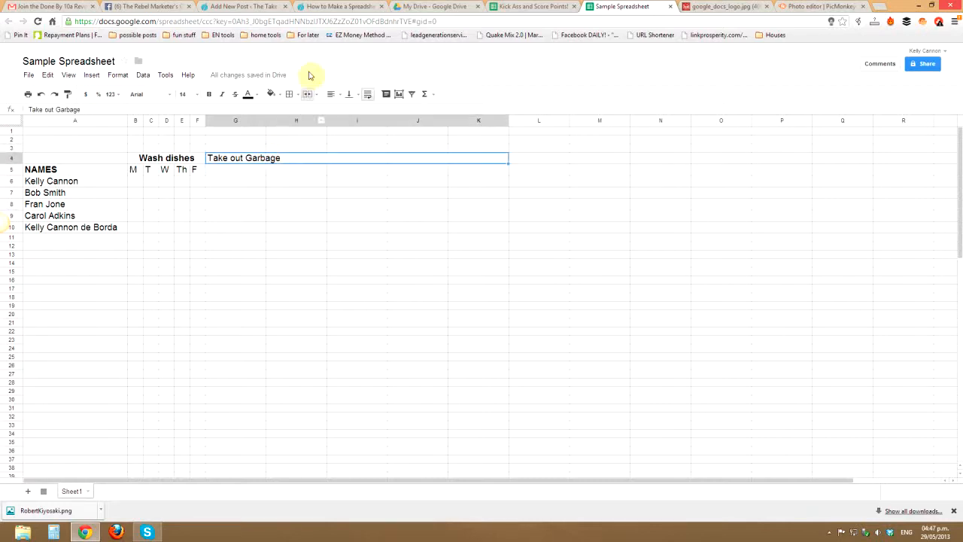
pyautogui.click(334, 94)
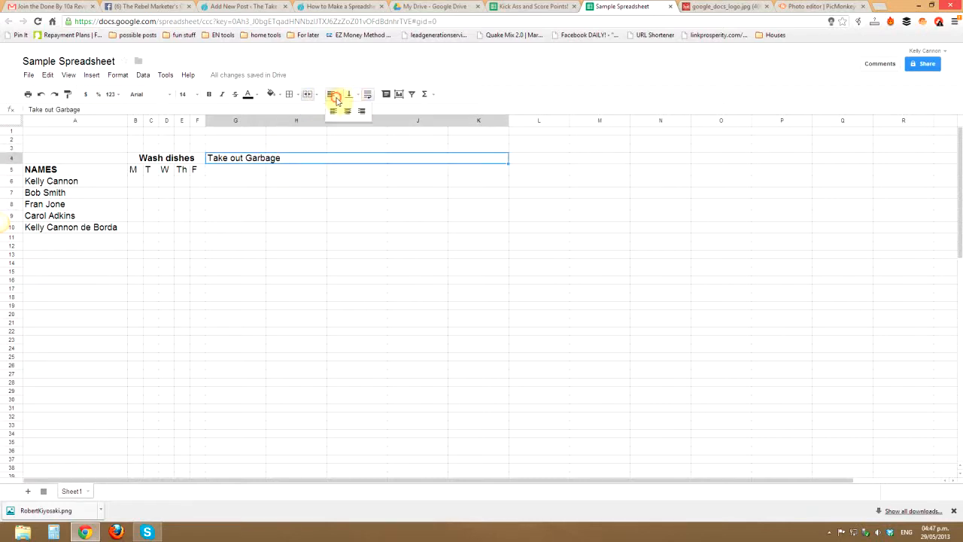
pyautogui.click(348, 115)
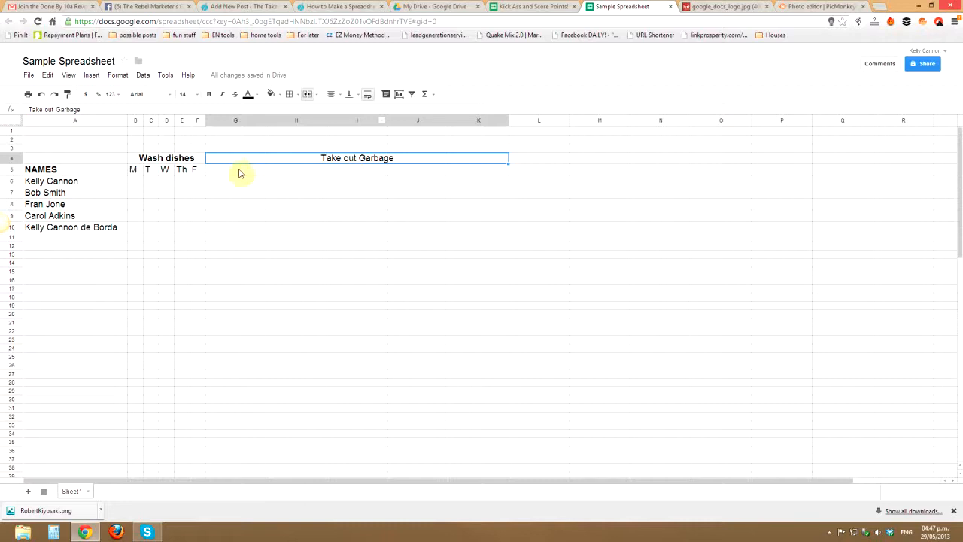
# - Resize columns G to K to a width of 30 pixels
pyautogui.click(504, 122)
pyautogui.moveTo(240, 124); pyautogui.dragTo(479, 123)
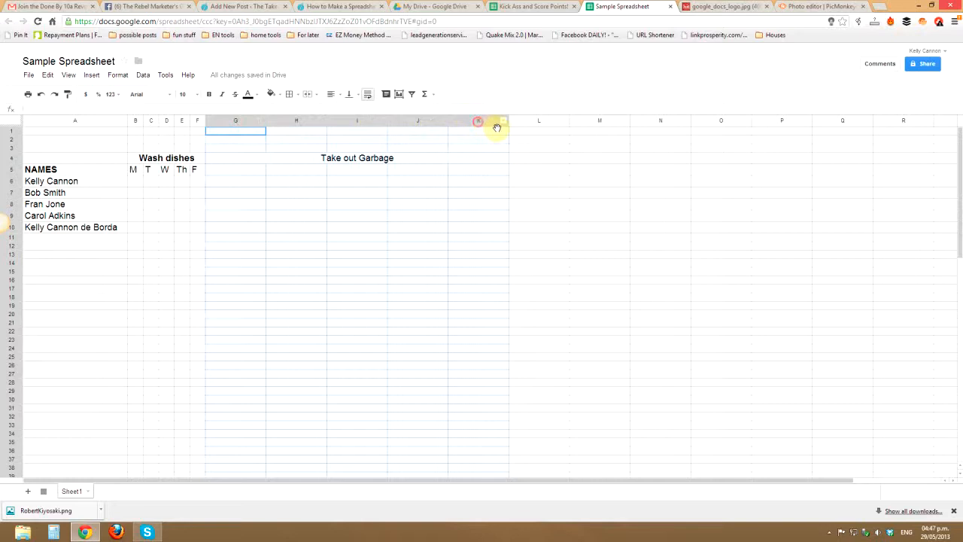
pyautogui.click(503, 121)
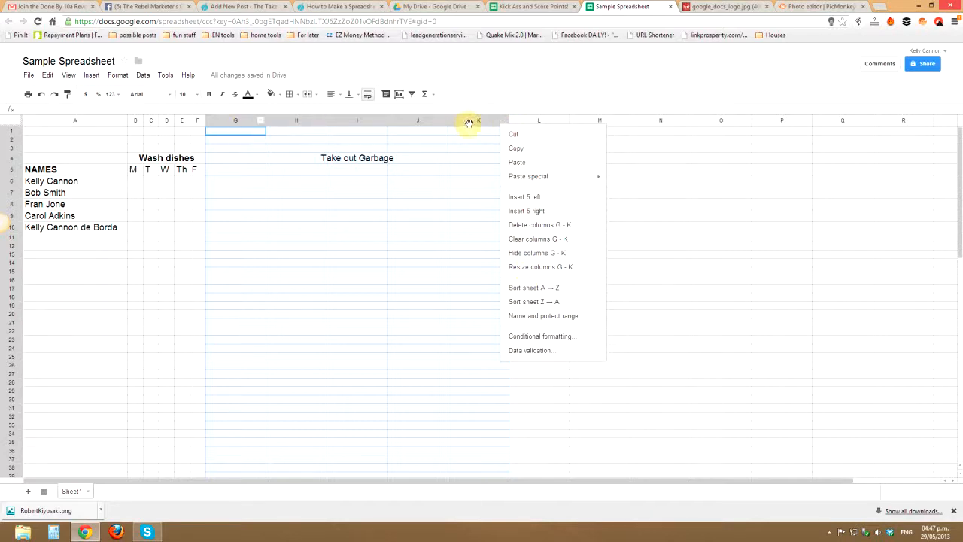
pyautogui.click(535, 266)
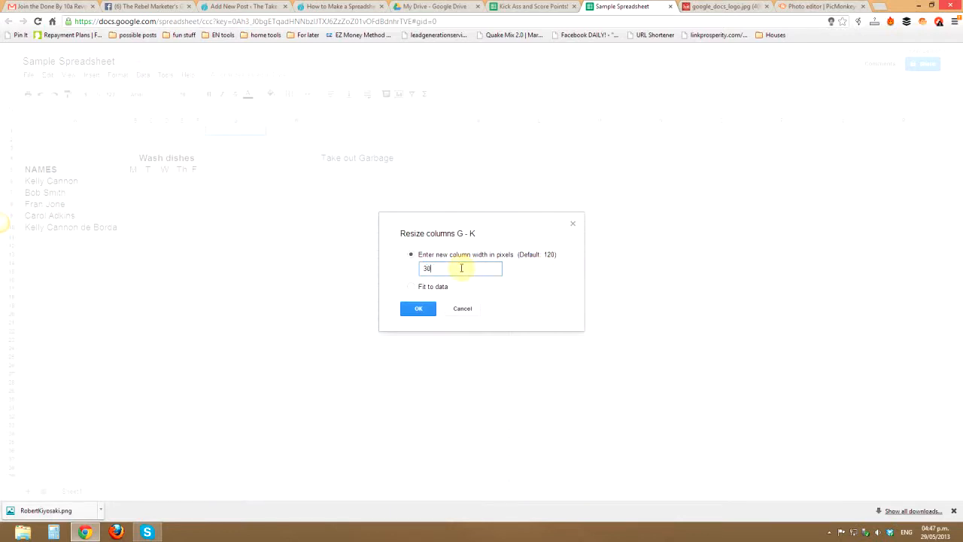
pyautogui.press('Return')
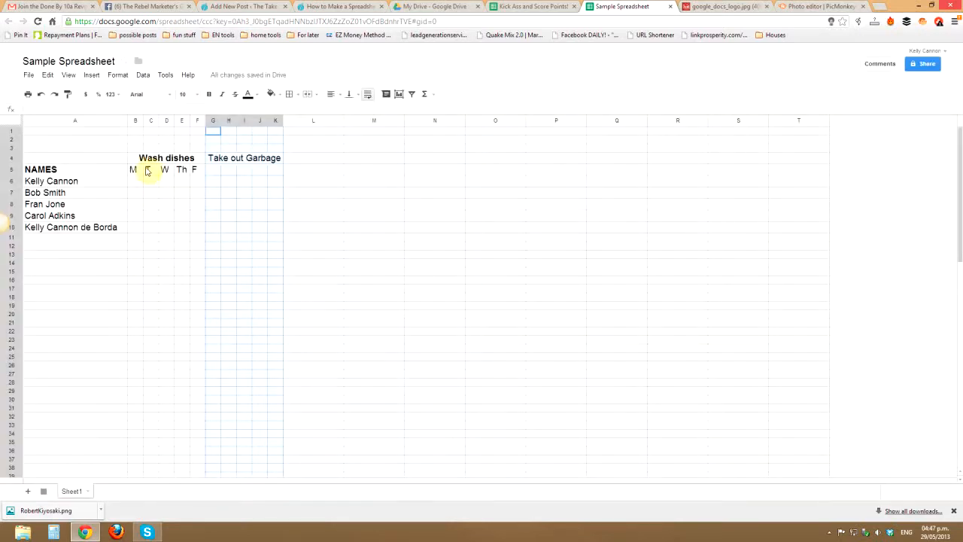
# - Copy the day labels from B5 to F5 and paste them under the Take out Garbage heading starting at G5
pyautogui.click(182, 170)
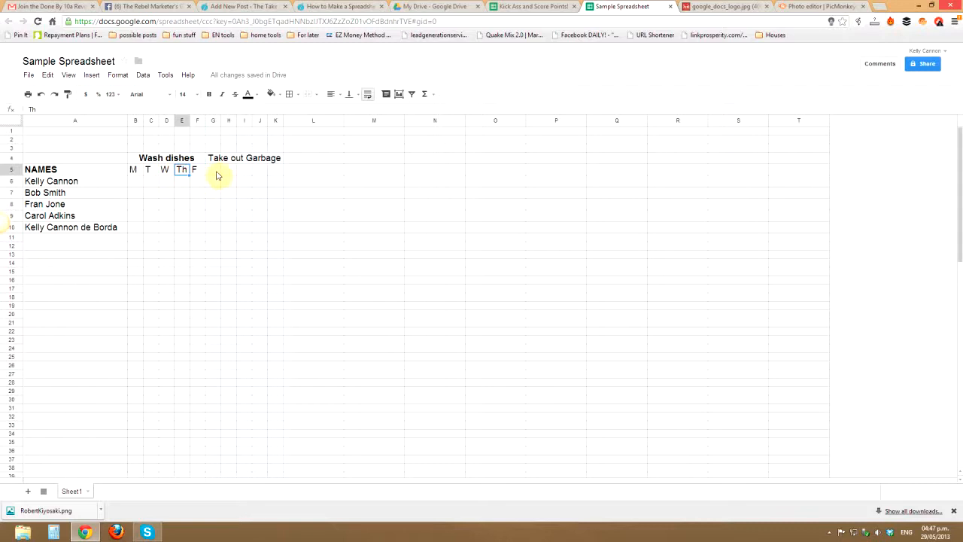
pyautogui.moveTo(196, 172); pyautogui.dragTo(137, 172)
pyautogui.rightClick(135, 170)
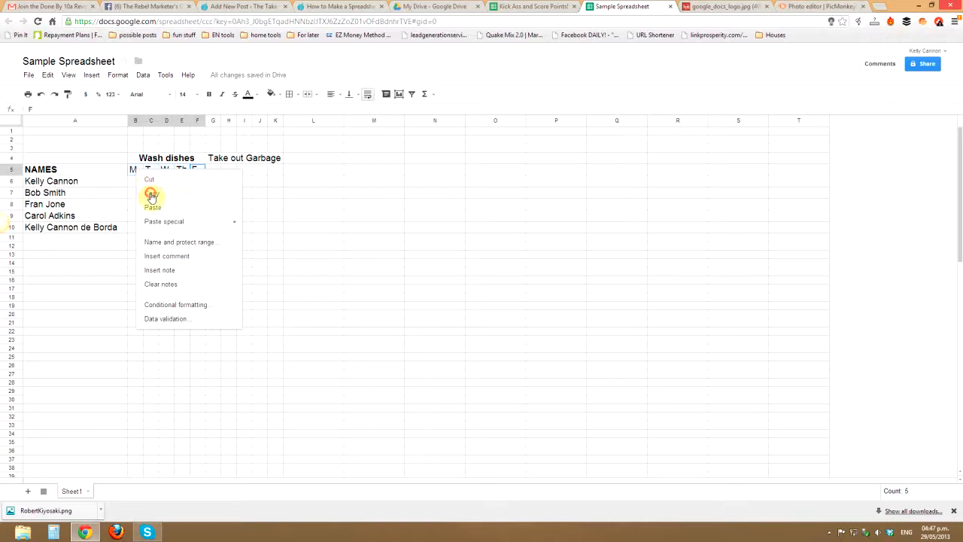
pyautogui.click(151, 194)
pyautogui.click(213, 170)
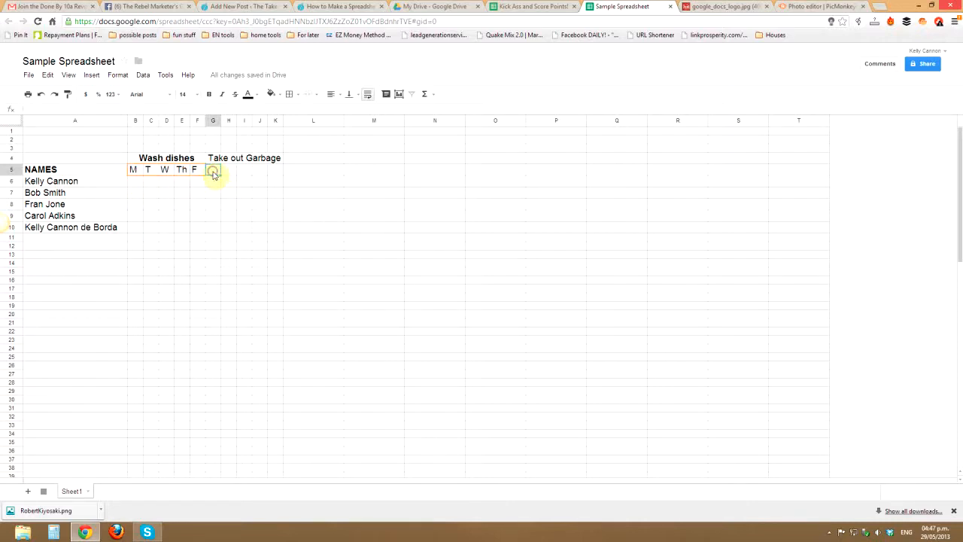
pyautogui.rightClick(213, 172)
pyautogui.click(227, 209)
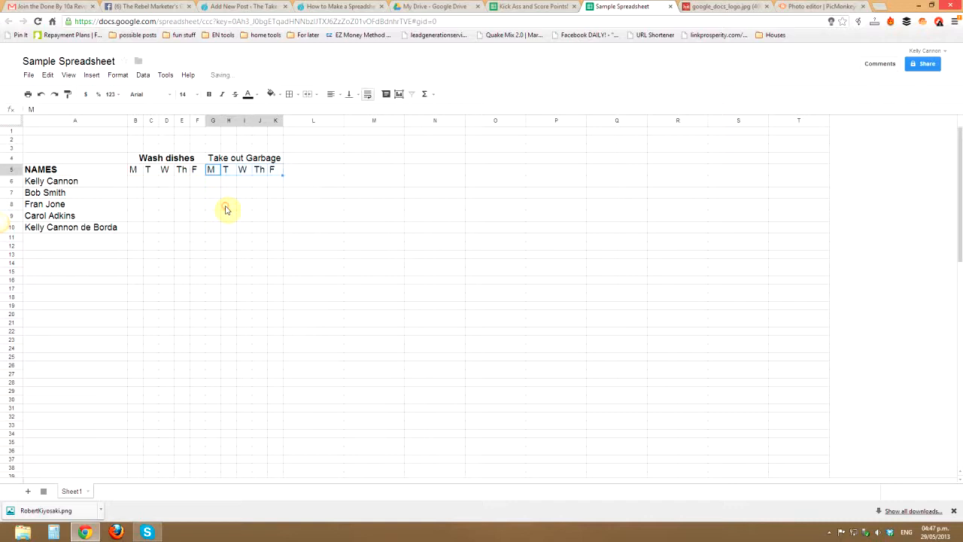
pyautogui.click(398, 229)
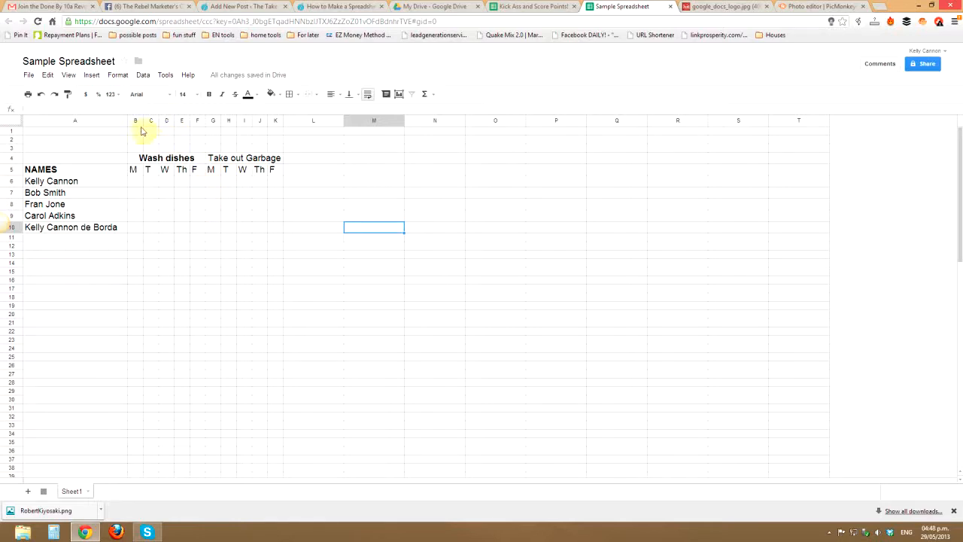
# - Fill the Wash dishes block, cells B4 to F10, with a light red background colour
pyautogui.click(139, 158)
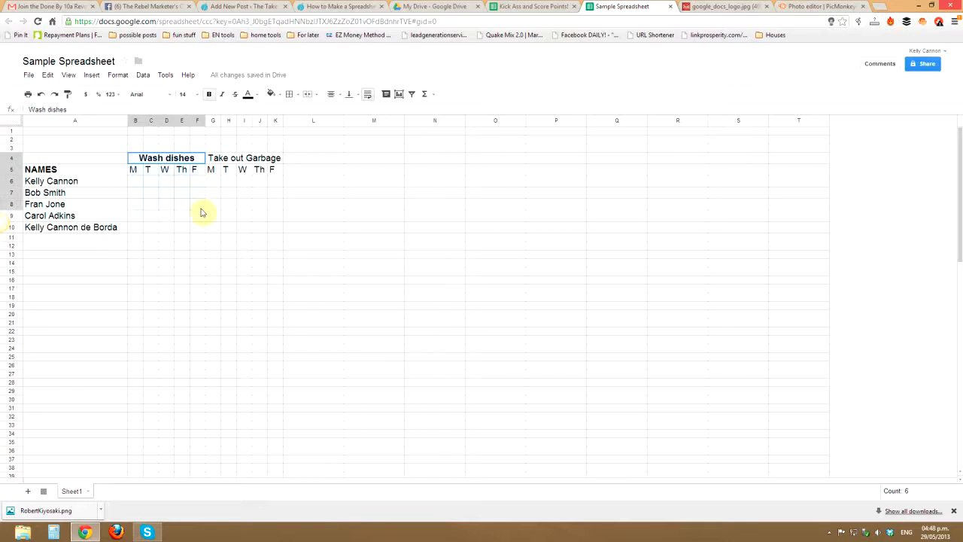
pyautogui.click(258, 314)
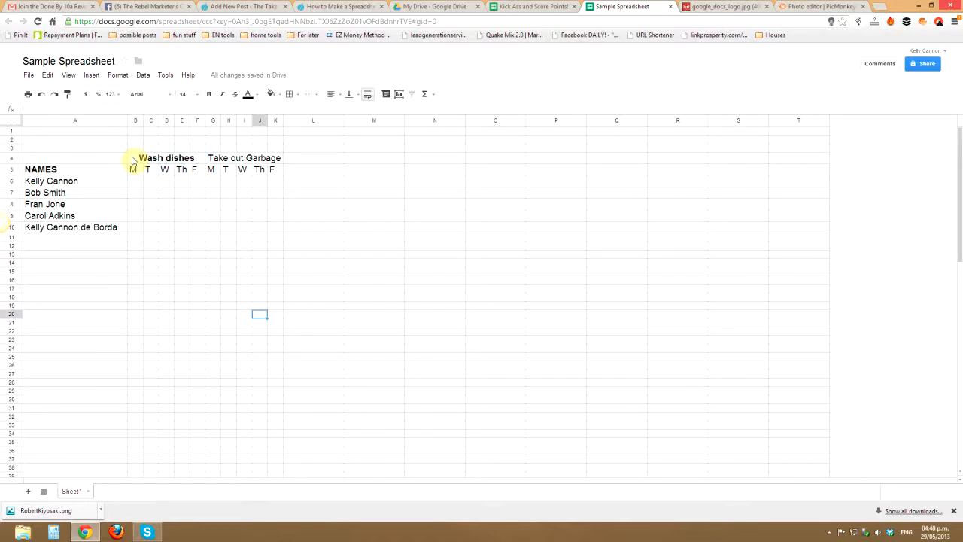
pyautogui.click(133, 160)
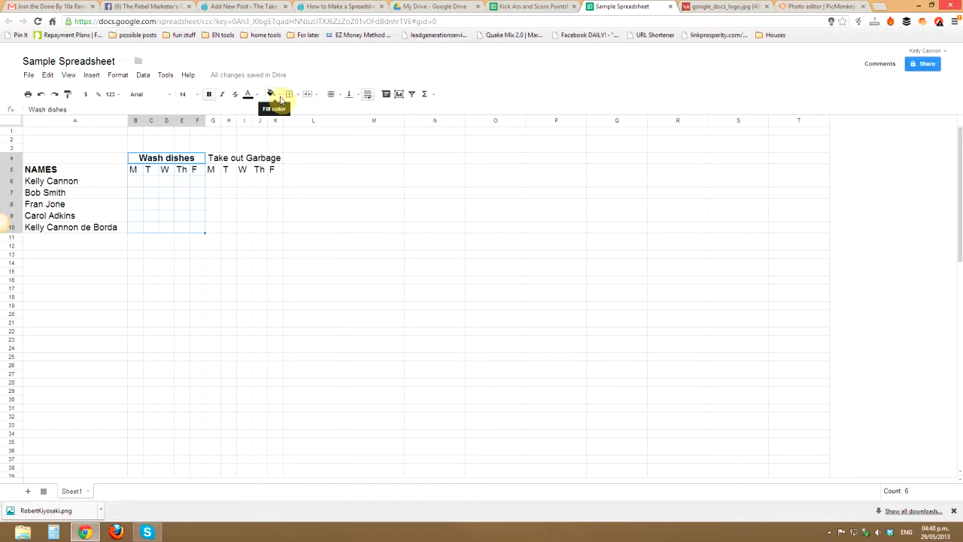
pyautogui.click(279, 96)
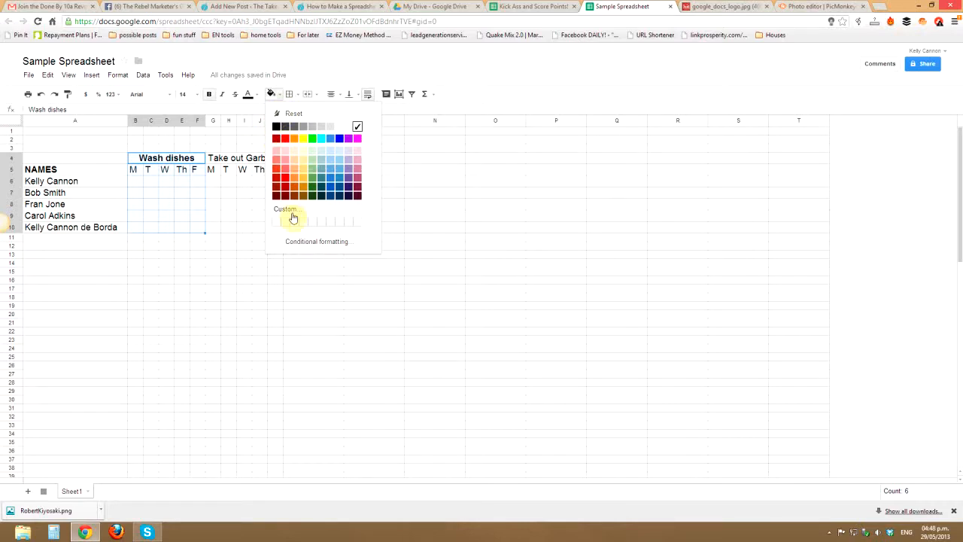
pyautogui.click(277, 155)
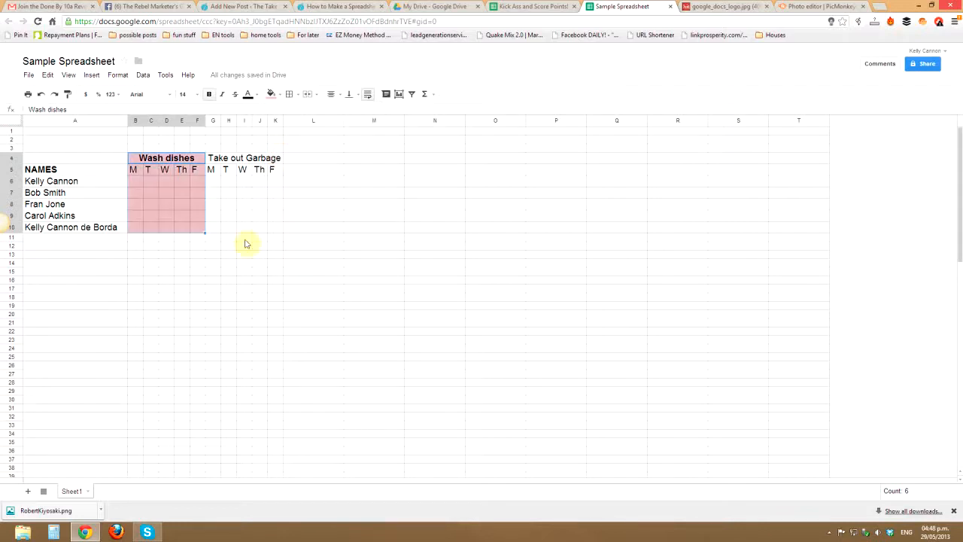
pyautogui.click(228, 271)
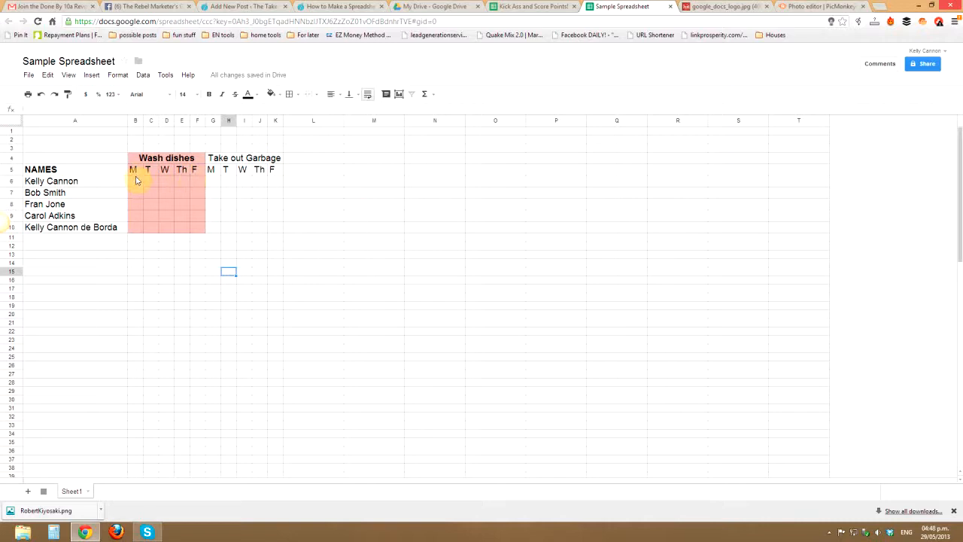
# - Enter a trial score of 1 in cell D7 and delete it again
pyautogui.click(167, 193)
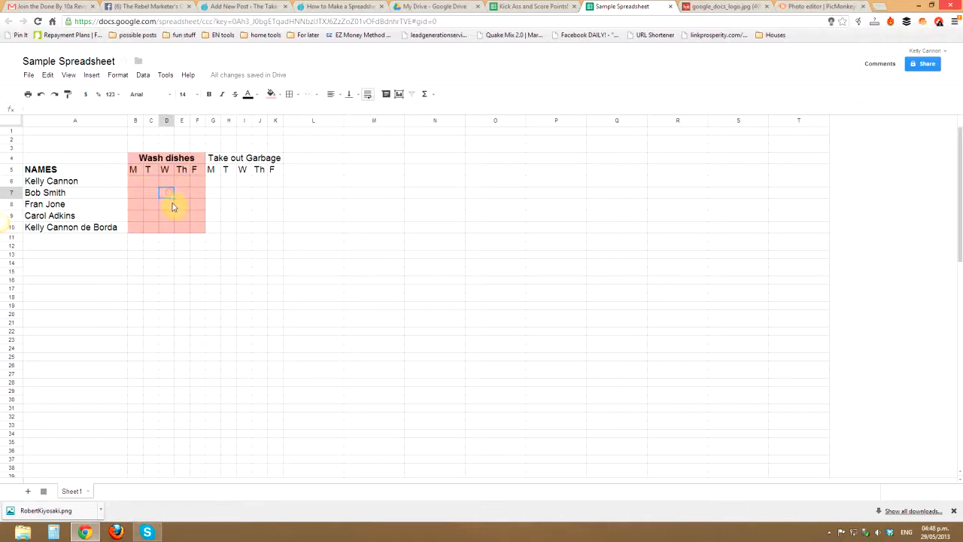
pyautogui.write('1')
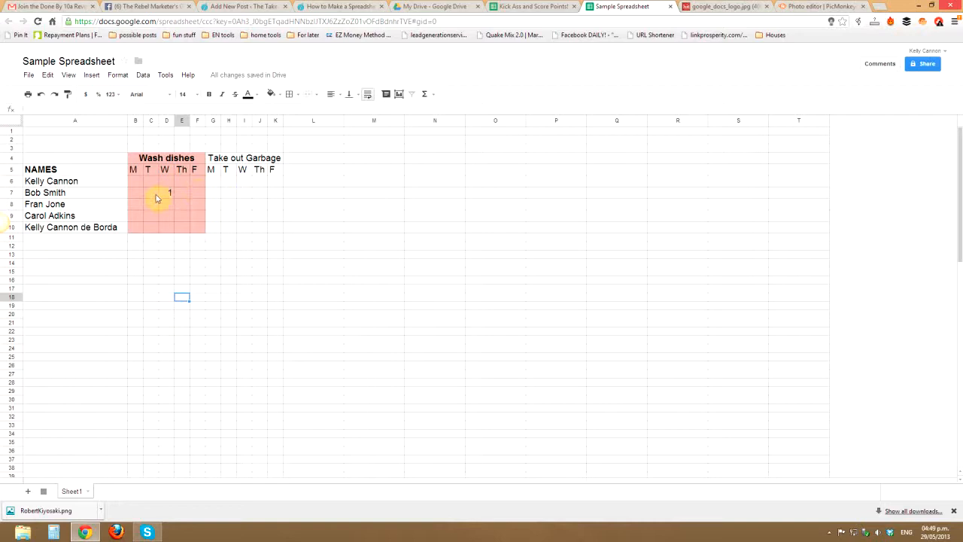
pyautogui.click(228, 256)
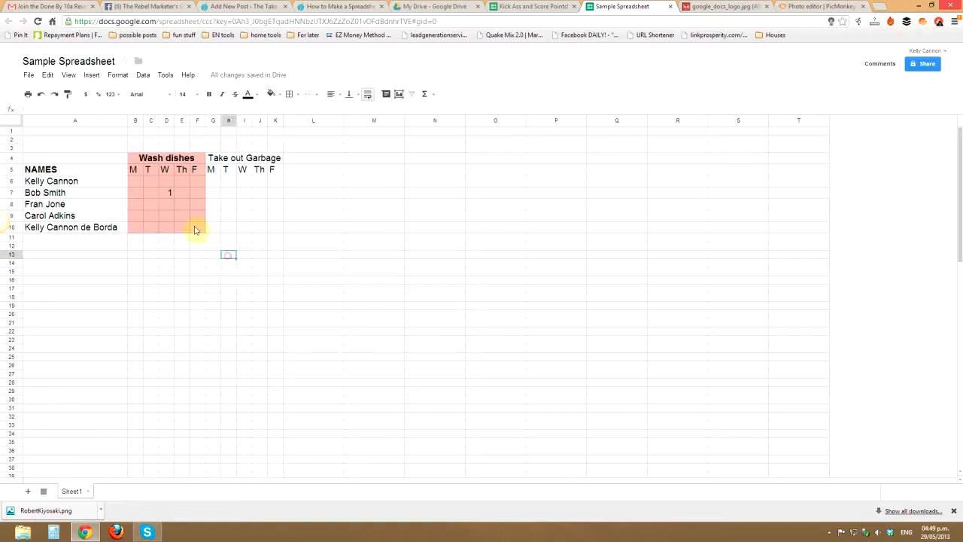
pyautogui.click(168, 193)
pyautogui.write('1')
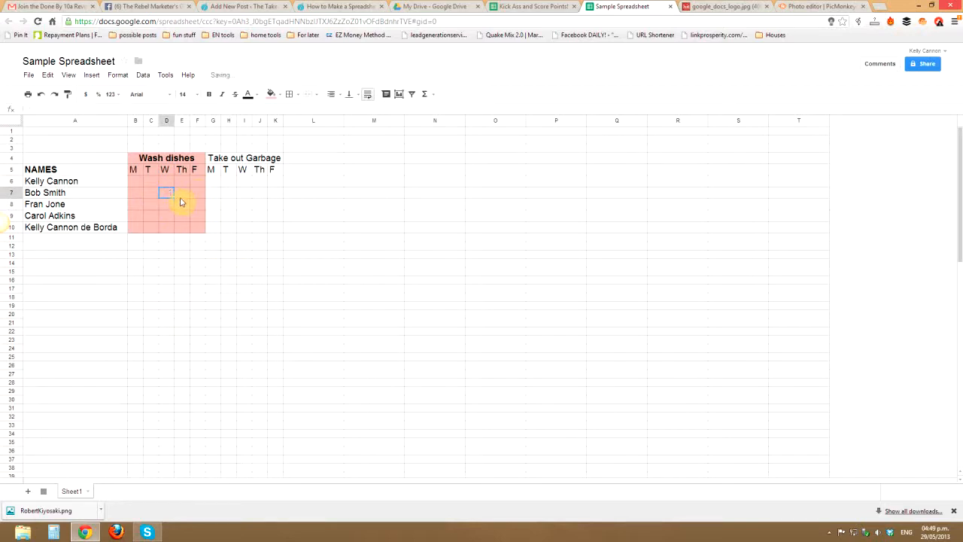
pyautogui.press('Delete')
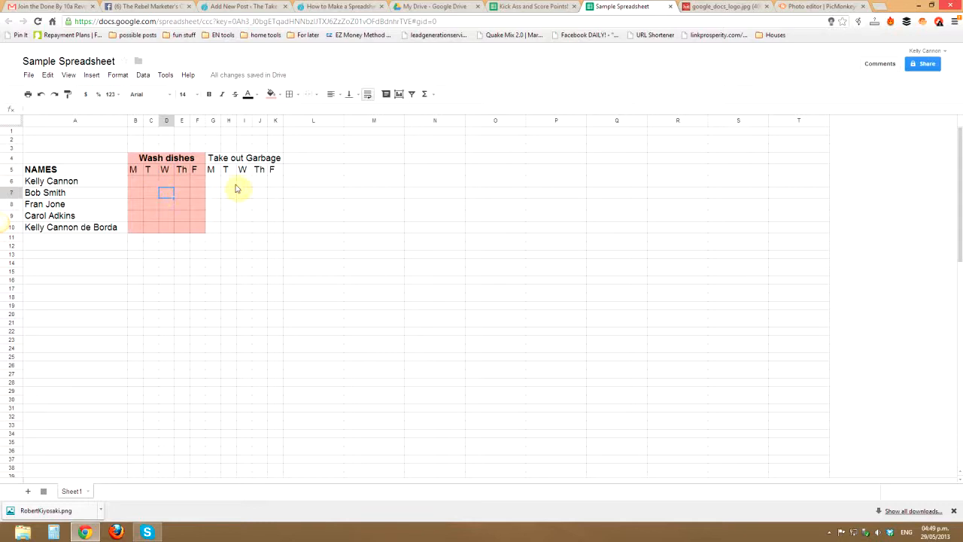
# - Fill the Take out Garbage block, cells G4 to K10, with a light pink background colour
pyautogui.click(216, 160)
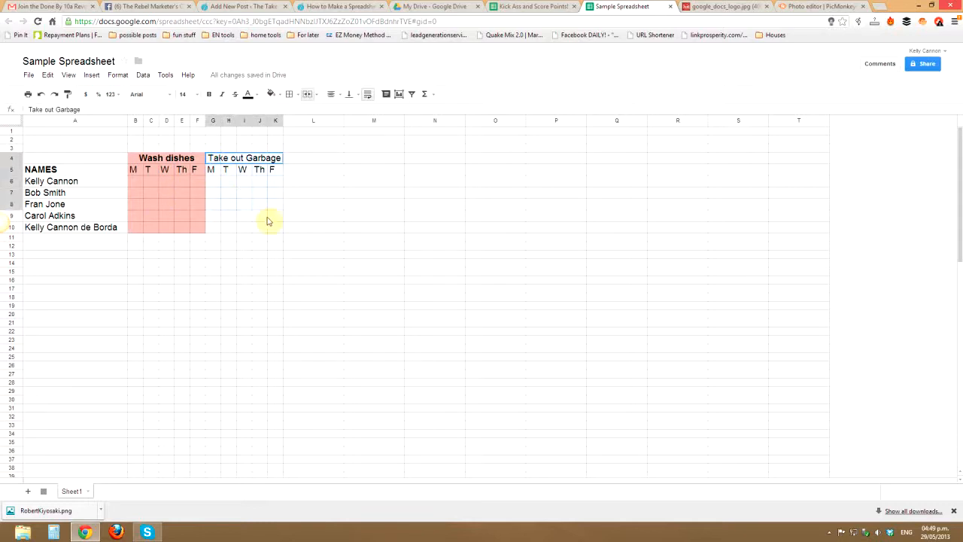
pyautogui.click(271, 93)
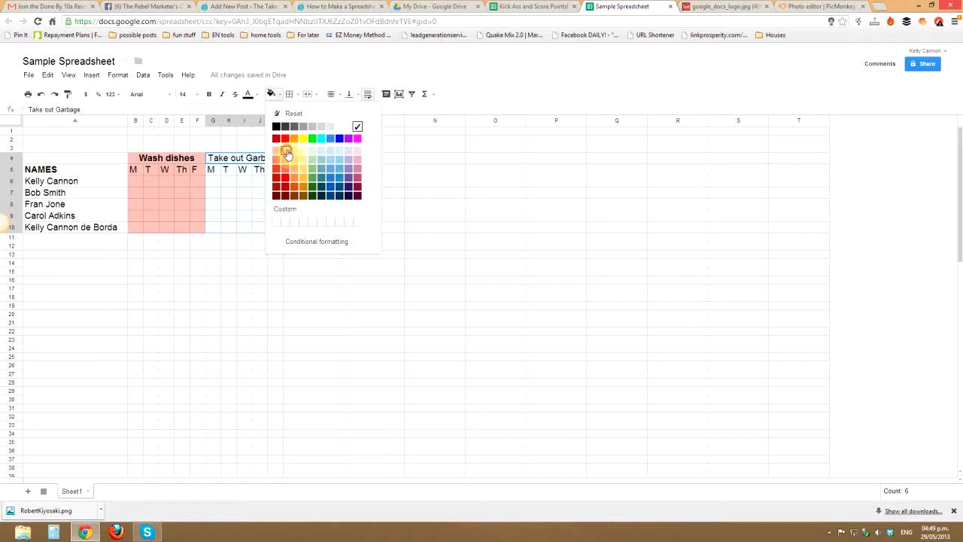
pyautogui.click(285, 150)
pyautogui.click(293, 351)
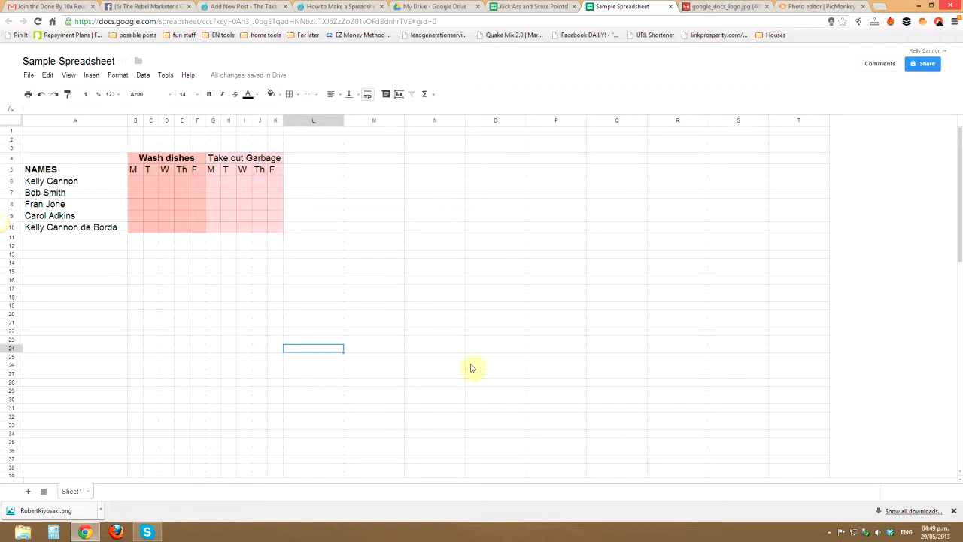
# - Try a light yellow fill on cells L4 to L10, and undo it
pyautogui.click(302, 157)
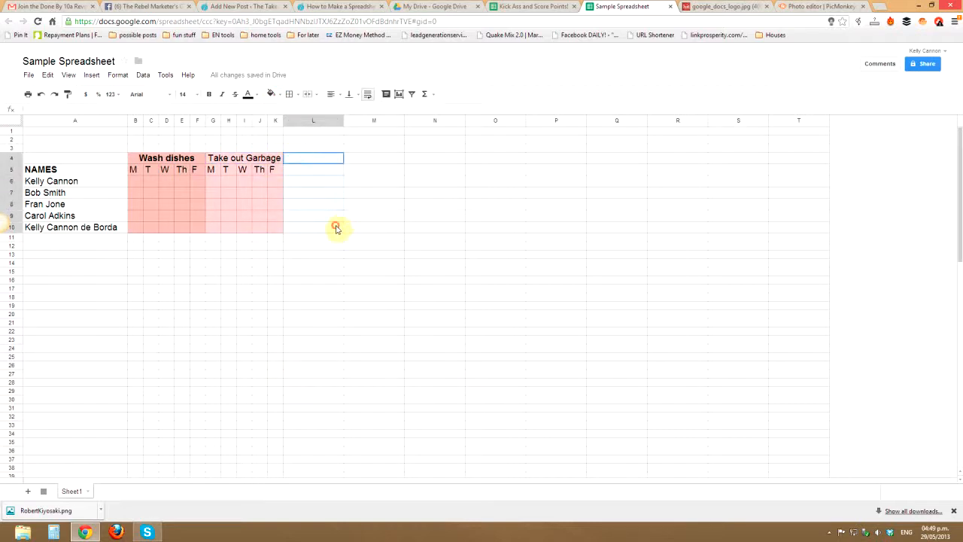
pyautogui.click(272, 93)
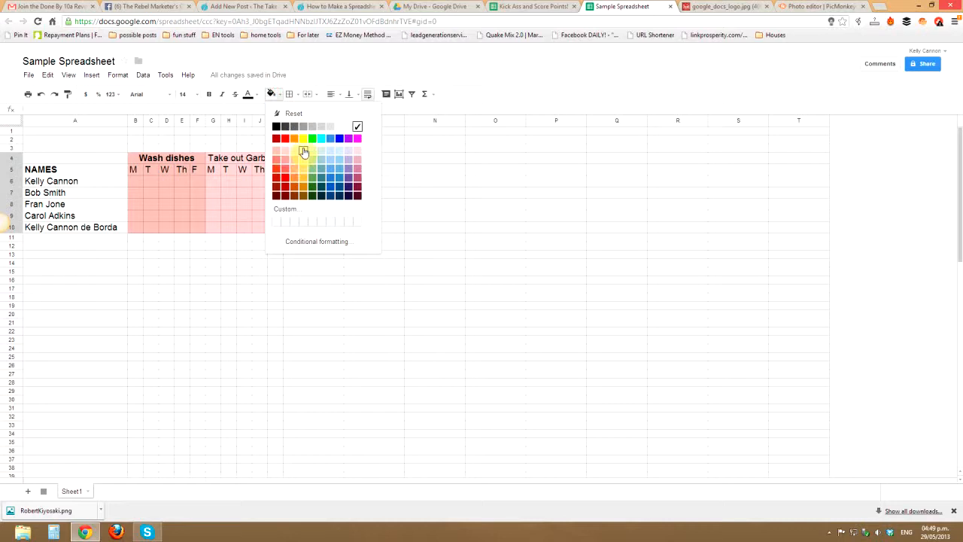
pyautogui.click(303, 150)
pyautogui.click(395, 262)
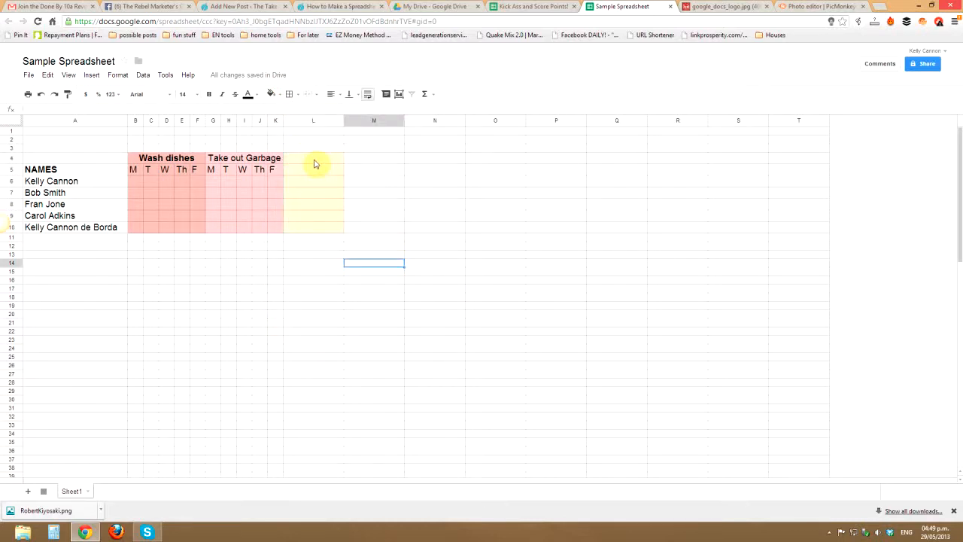
pyautogui.hotkey('ctrl', 'z')
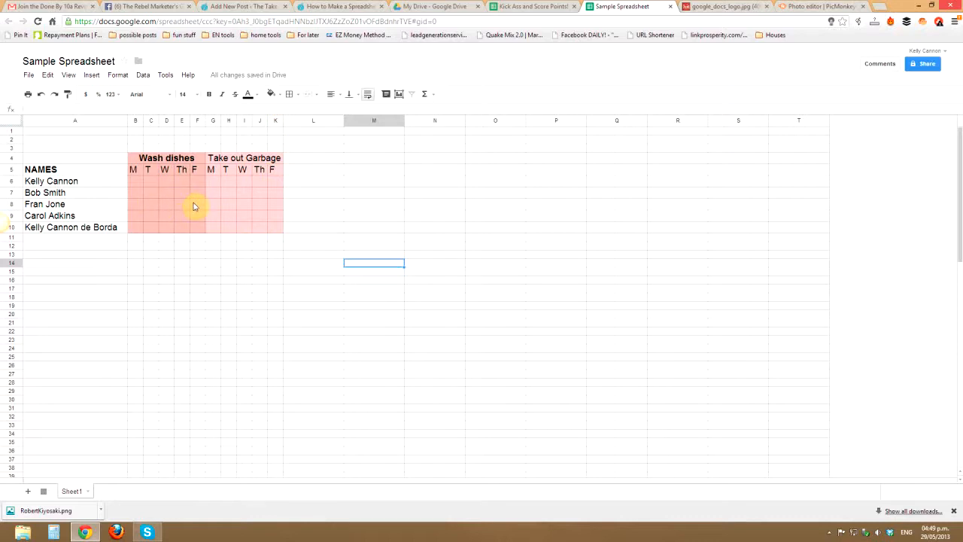
# - Enter a score of 1 under Wash dishes in row 6 for Monday, Tuesday and Thursday (B6, C6 and E6)
pyautogui.click(138, 184)
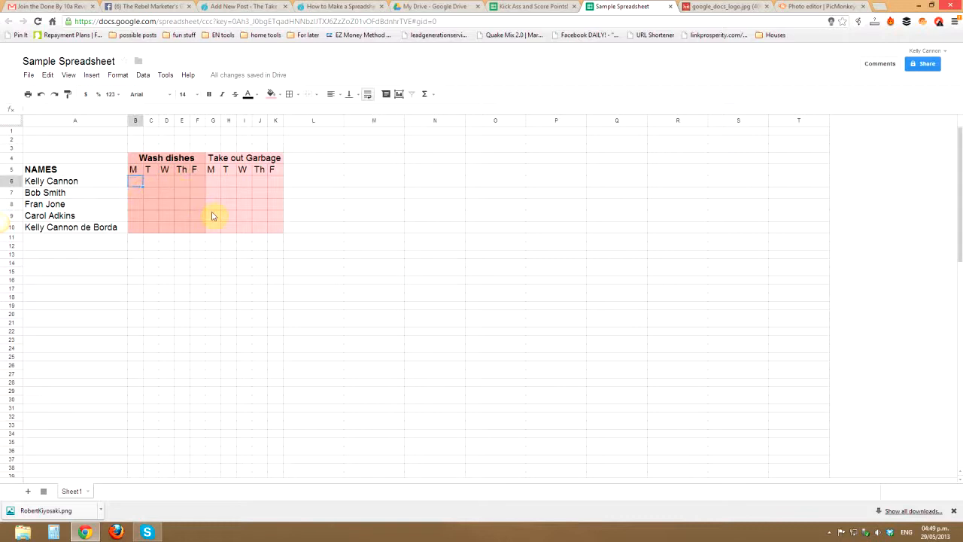
pyautogui.write('1')
pyautogui.press('Tab')
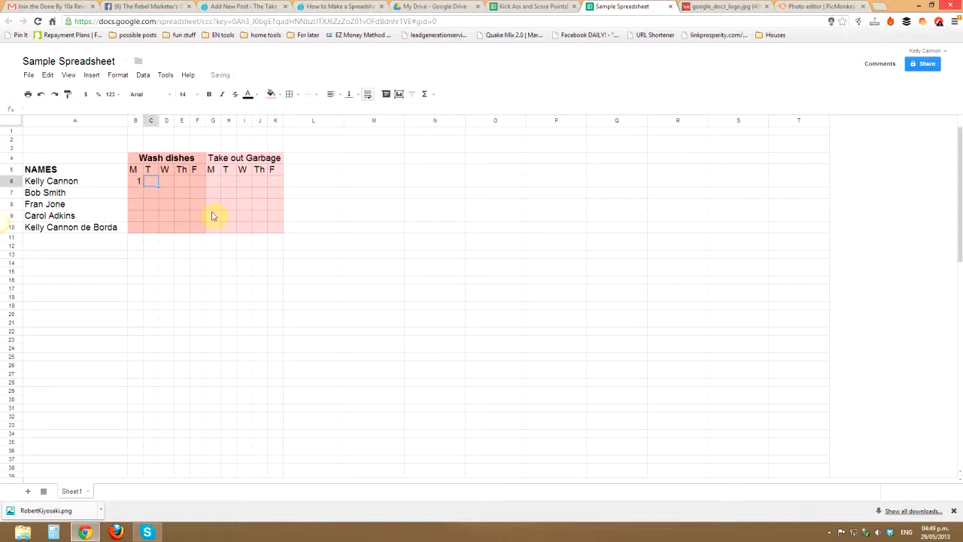
pyautogui.write('1')
pyautogui.press('Tab')
pyautogui.press('Tab')
pyautogui.write('1')
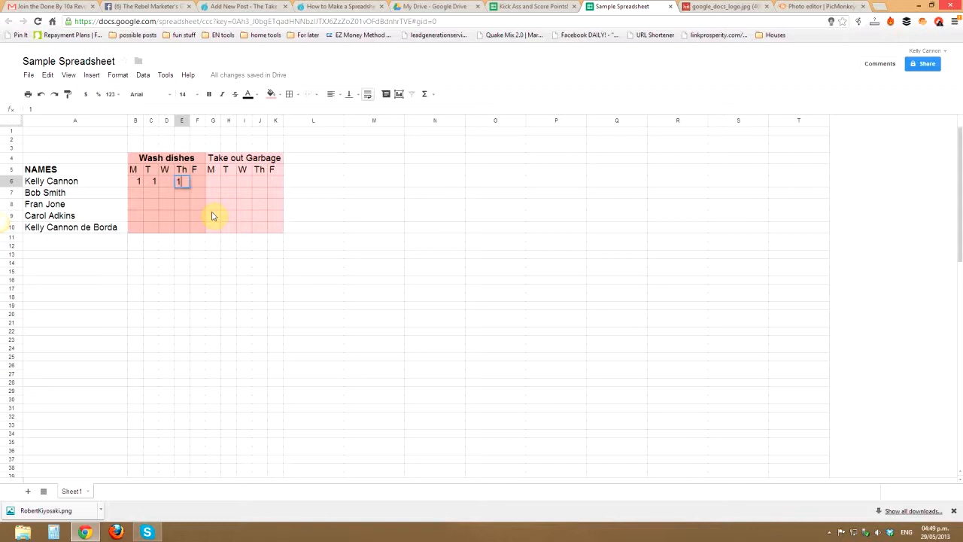
pyautogui.press('Tab')
pyautogui.press('Tab')
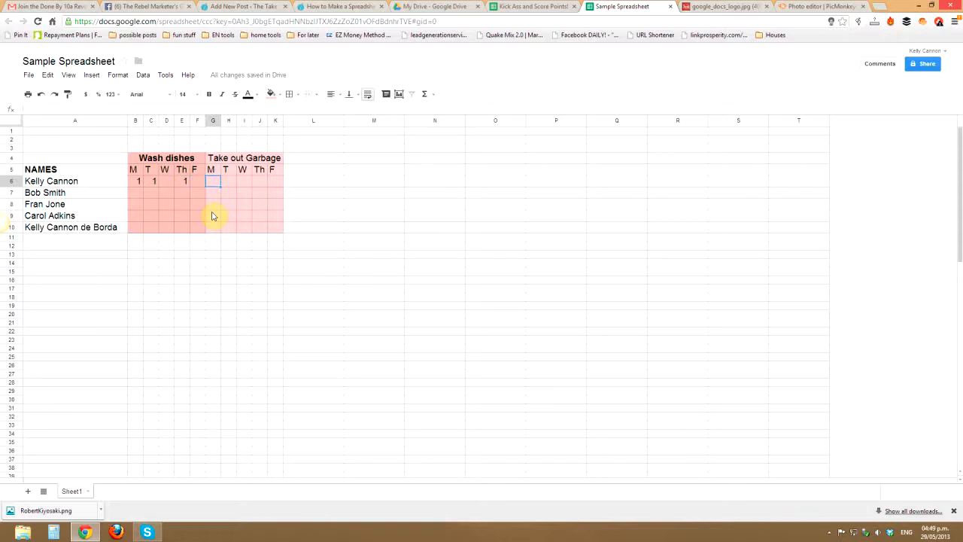
# - Enter a score of 1 under Take out Garbage in row 6 for Monday, Wednesday and Friday (G6, I6 and K6)
pyautogui.write('1')
pyautogui.press('Tab')
pyautogui.press('Tab')
pyautogui.write('1')
pyautogui.press('Tab')
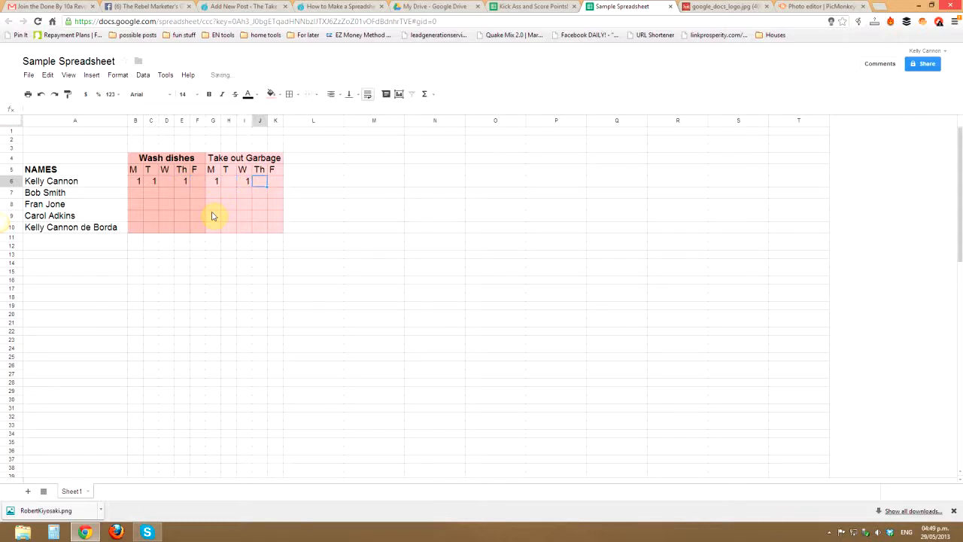
pyautogui.press('Tab')
pyautogui.write('1')
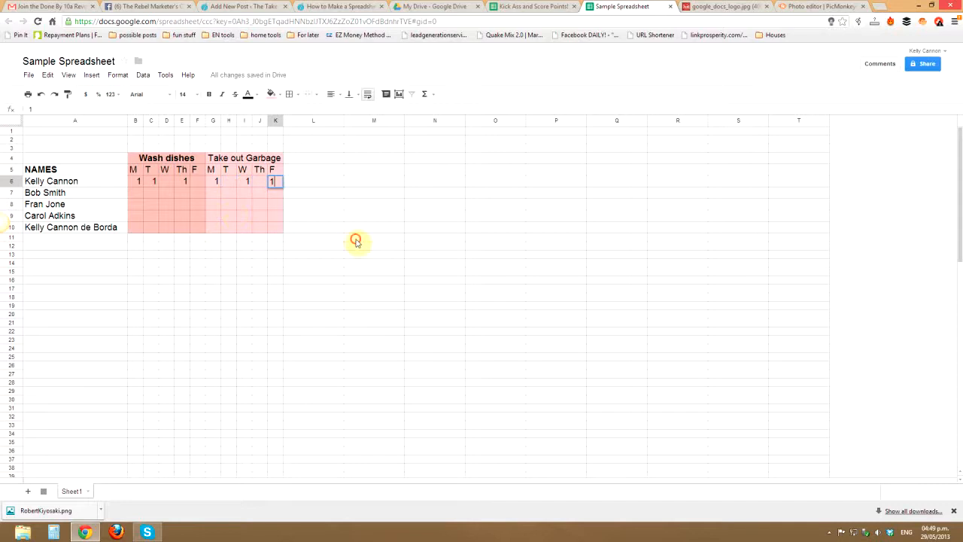
pyautogui.click(355, 239)
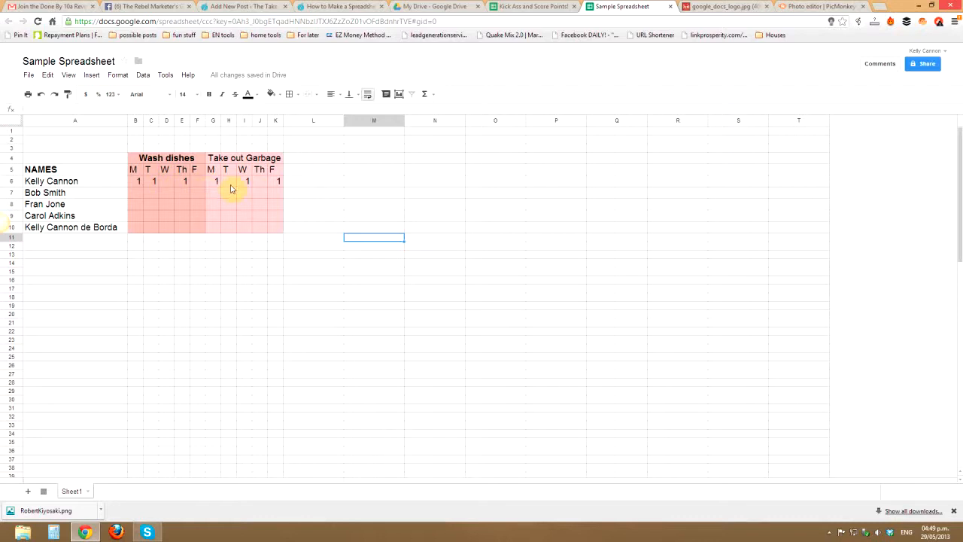
# - Insert a SUM function in cell L6 that totals the scores in B6:K6
pyautogui.click(318, 183)
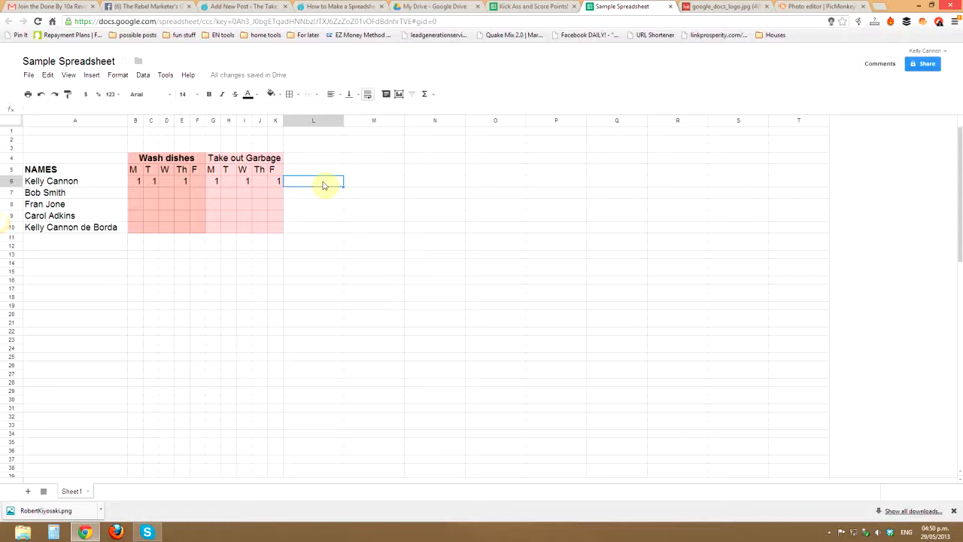
pyautogui.click(93, 76)
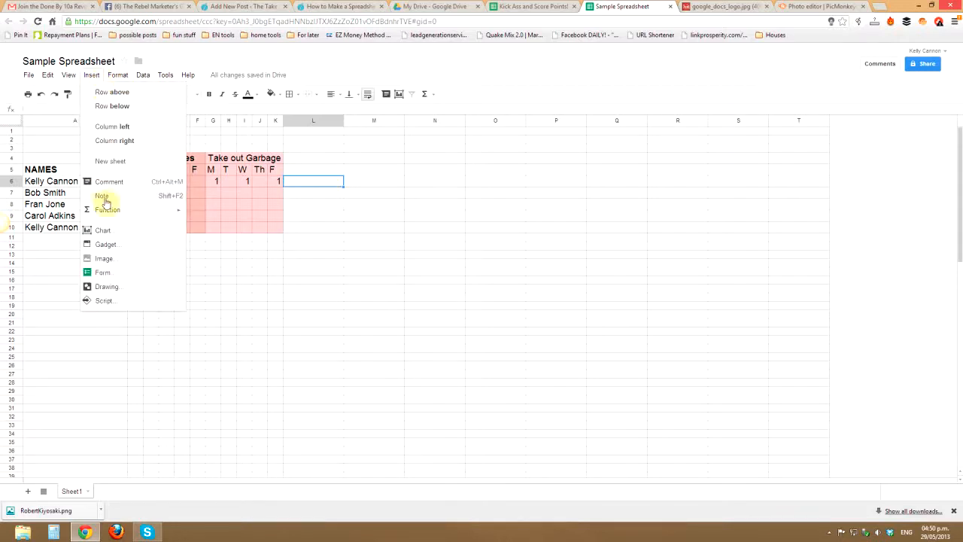
pyautogui.moveTo(109, 213)
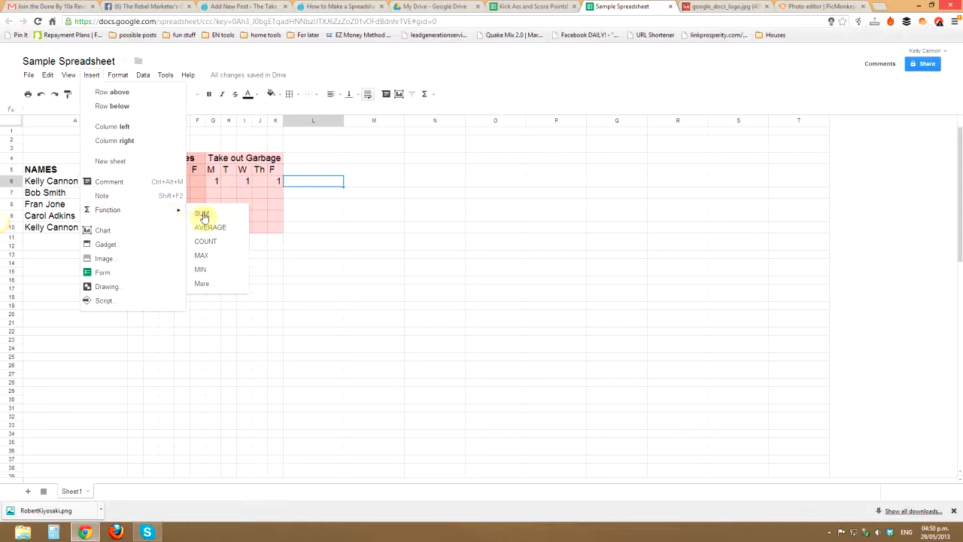
pyautogui.click(204, 216)
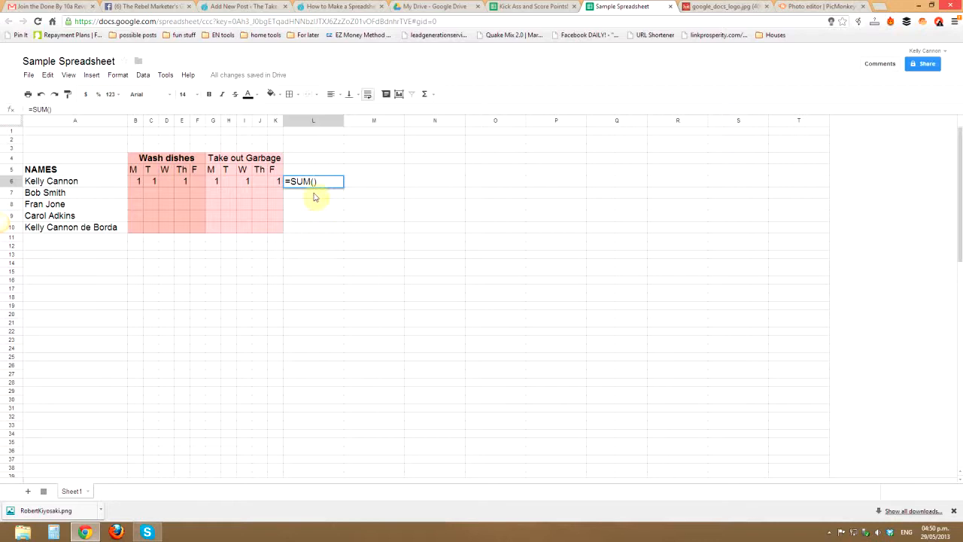
pyautogui.click(136, 185)
pyautogui.moveTo(136, 185); pyautogui.dragTo(278, 184)
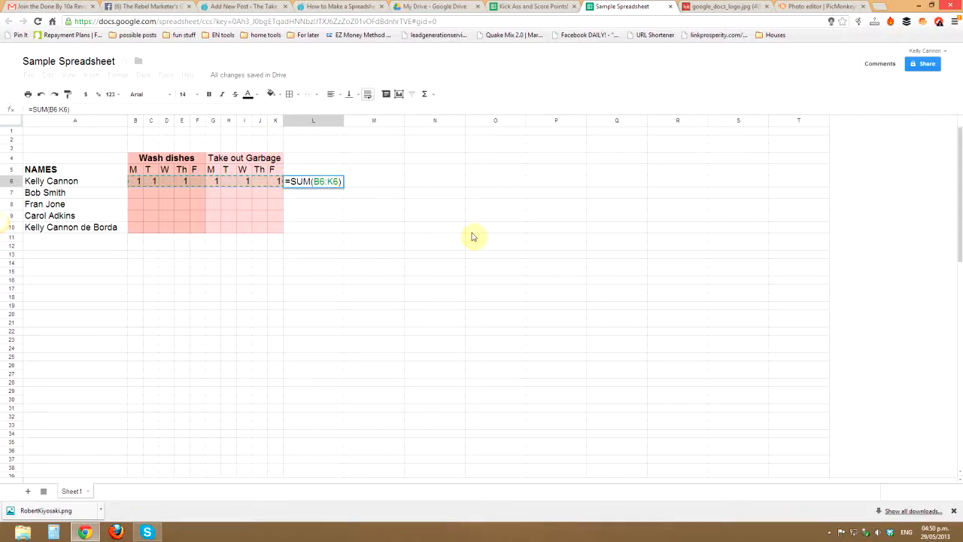
pyautogui.press('Return')
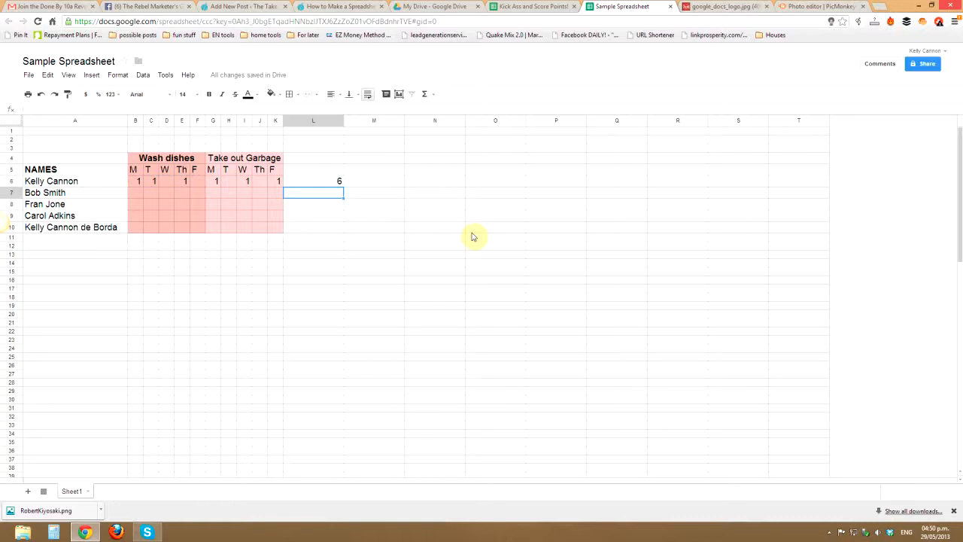
# - Copy the SUM formula in L6 and paste only the formula into cells L7 to L10
pyautogui.click(321, 183)
pyautogui.rightClick(323, 184)
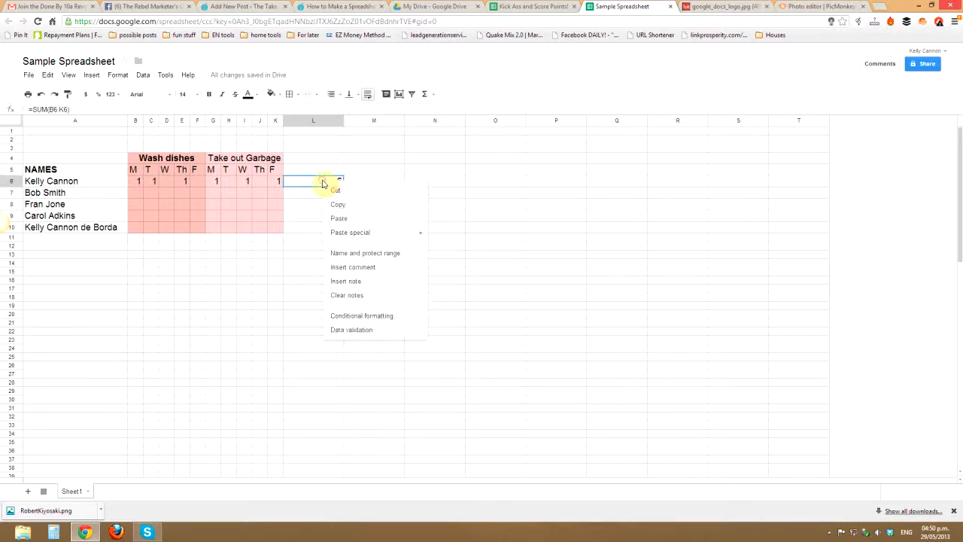
pyautogui.click(339, 204)
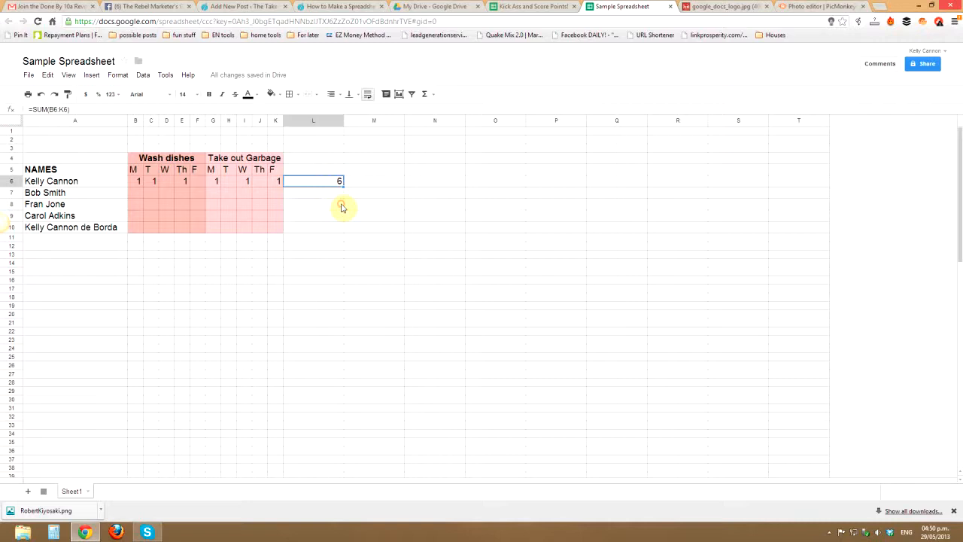
pyautogui.click(291, 194)
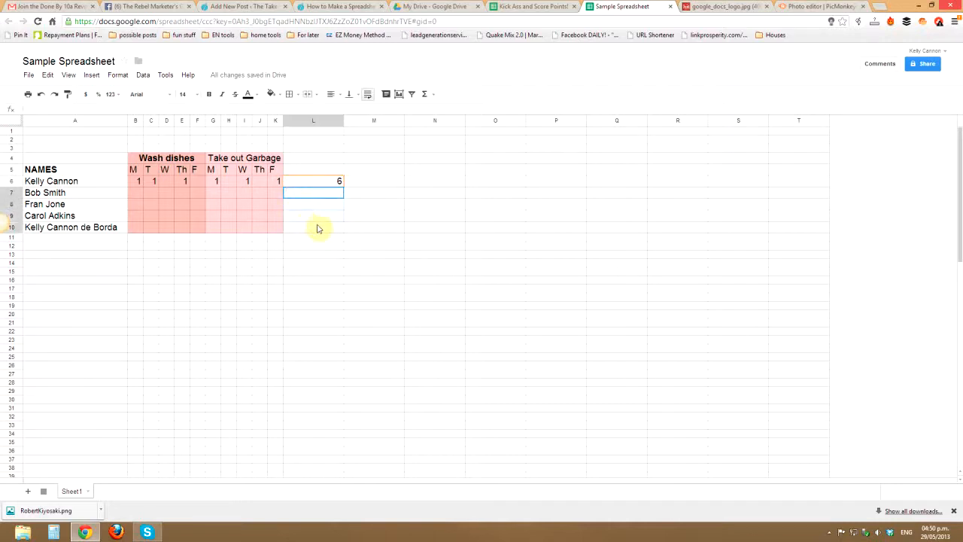
pyautogui.moveTo(317, 227); pyautogui.dragTo(317, 223)
pyautogui.rightClick(311, 209)
pyautogui.moveTo(338, 261)
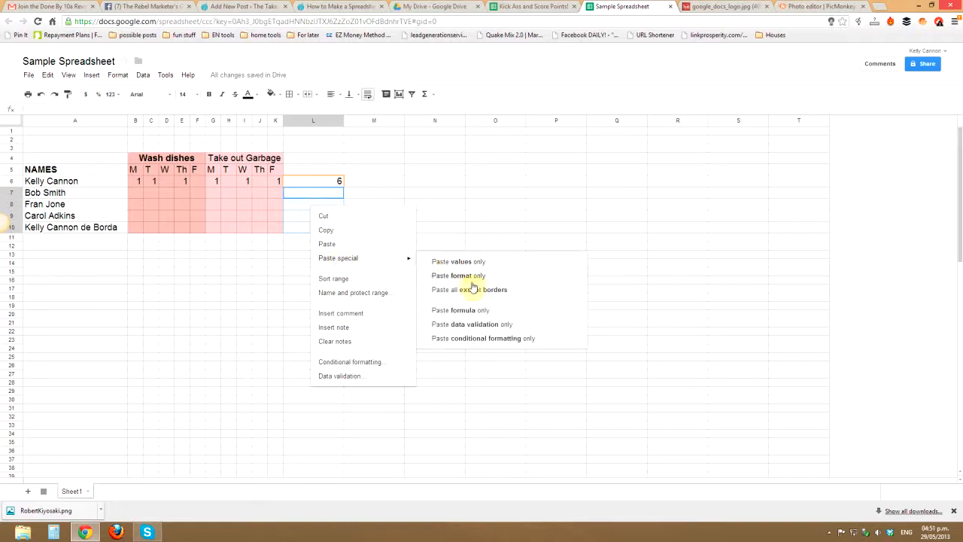
pyautogui.click(470, 310)
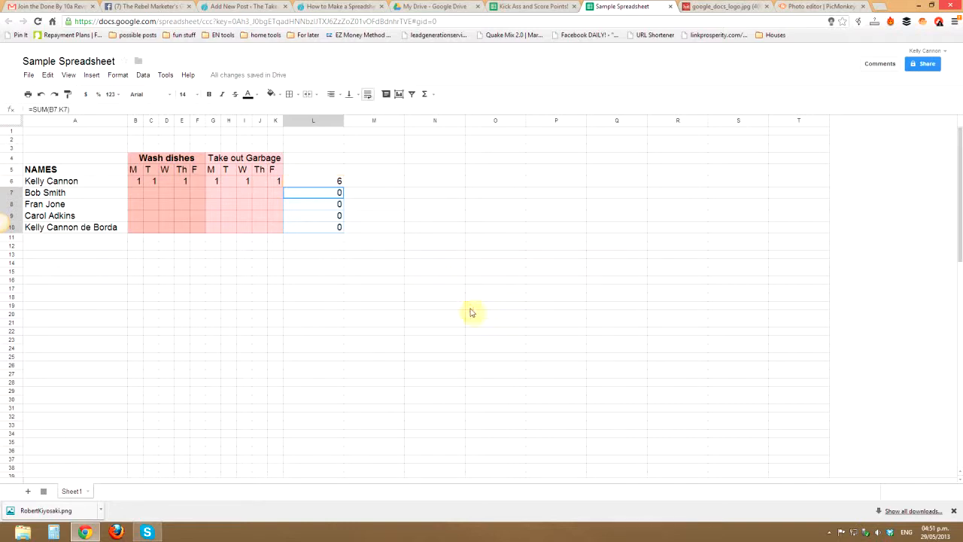
# - Enter a score of 1 under Wash dishes in row 8 for Monday through Thursday (B8 to E8)
pyautogui.click(139, 204)
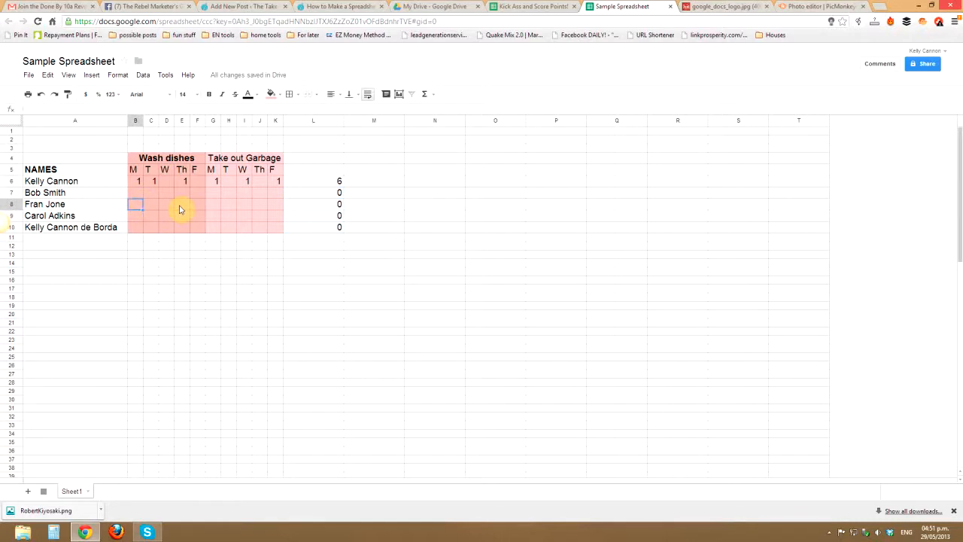
pyautogui.write('1')
pyautogui.press('Tab')
pyautogui.write('1')
pyautogui.press('Tab')
pyautogui.write('1')
pyautogui.press('Tab')
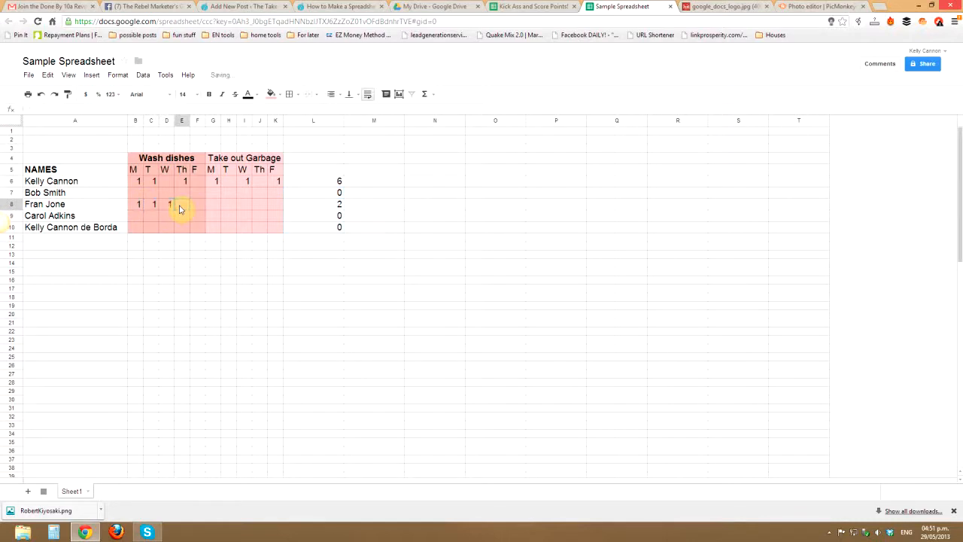
pyautogui.write('1')
pyautogui.press('Tab')
# - Enter a score of 1 under Take out Garbage in row 8 for Tuesday (H8)
pyautogui.press('Tab')
pyautogui.press('Tab')
pyautogui.write('1')
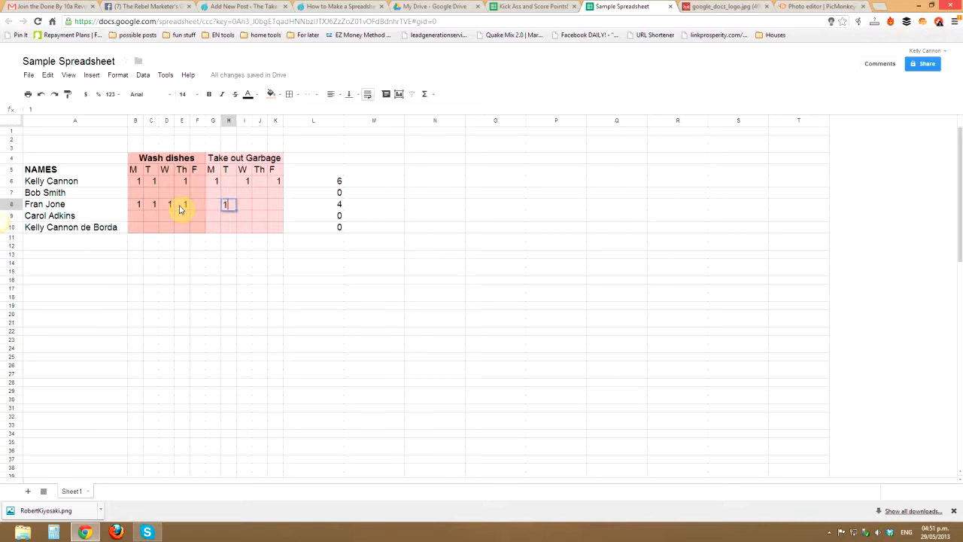
pyautogui.press('Tab')
# - Change the Monday Wash dishes score in row 8 (B8) to 2
pyautogui.press('Left')
pyautogui.press('Left')
pyautogui.press('Left')
pyautogui.press('Left')
pyautogui.press('Left')
pyautogui.press('Left')
pyautogui.press('Left')
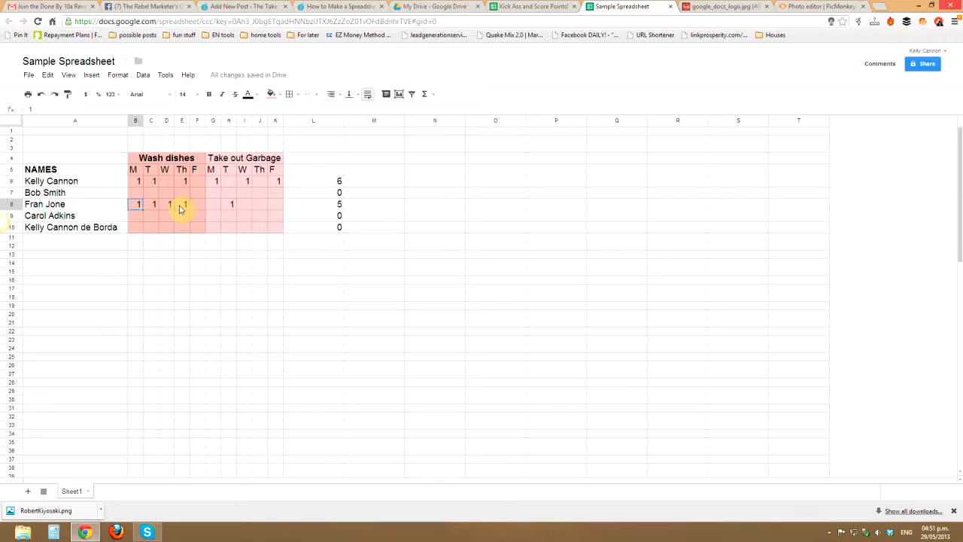
pyautogui.write('2')
pyautogui.press('Tab')
# - Set the Take out Garbage scores in row 8 to 1 for Monday (G8) and 2 for Tuesday (H8)
pyautogui.press('Tab')
pyautogui.press('Tab')
pyautogui.press('Down')
pyautogui.press('Right')
pyautogui.press('Right')
pyautogui.press('Right')
pyautogui.press('Up')
pyautogui.press('Left')
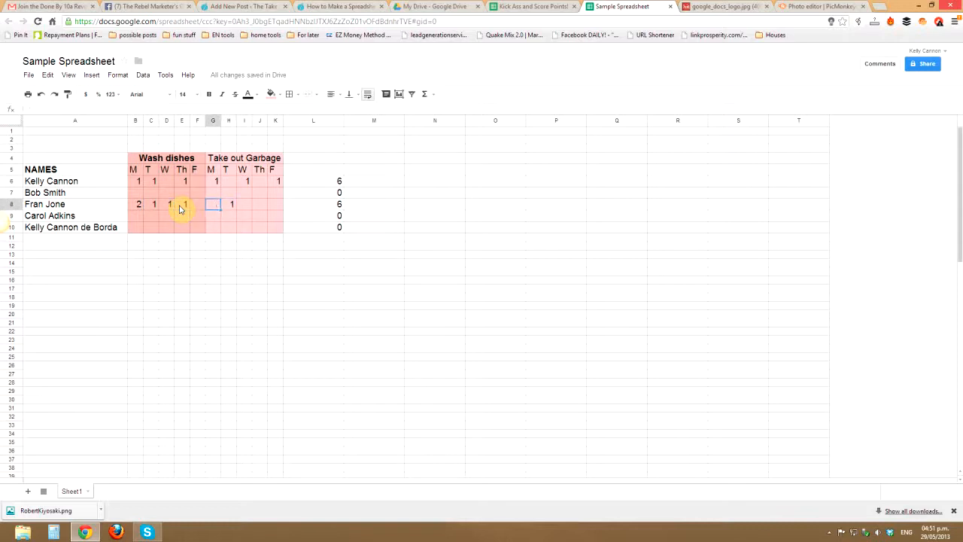
pyautogui.write('1')
pyautogui.press('Tab')
pyautogui.write('2')
pyautogui.press('Tab')
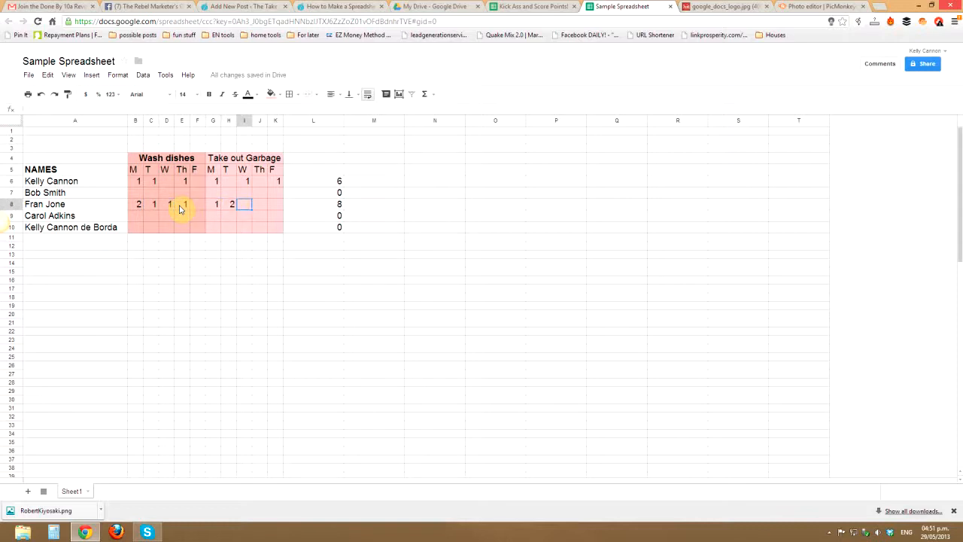
pyautogui.press('Down')
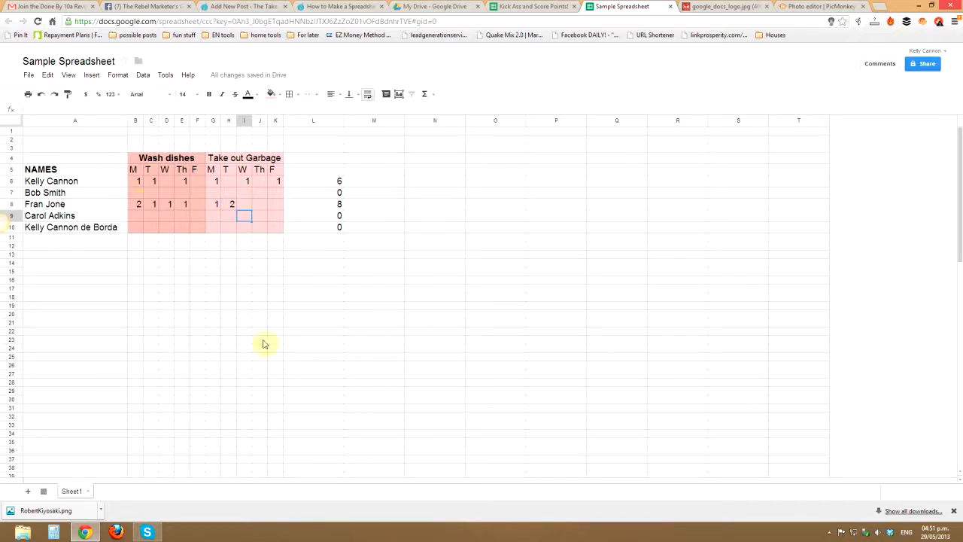
pyautogui.click(313, 334)
pyautogui.click(213, 288)
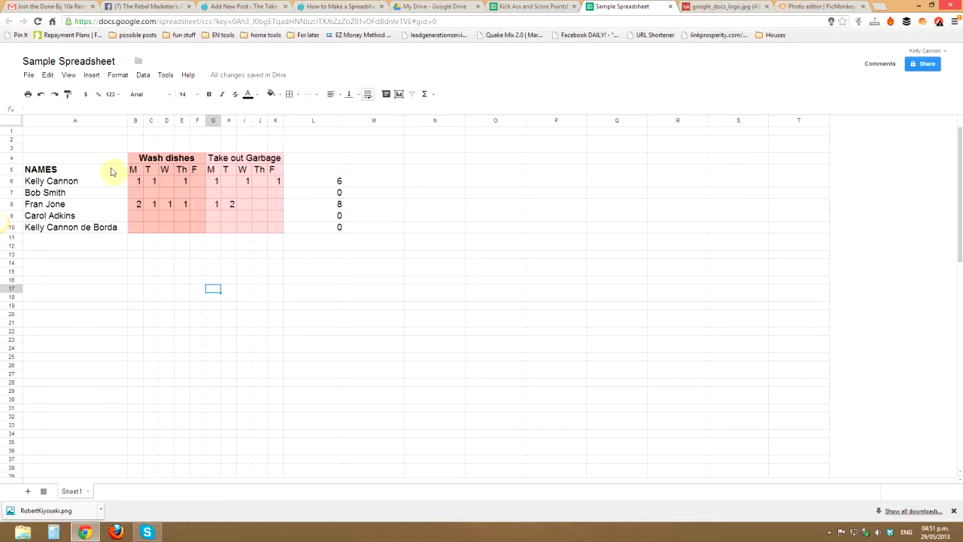
# - Add a right border to the names column from A5 to A10
pyautogui.moveTo(93, 169); pyautogui.dragTo(93, 227)
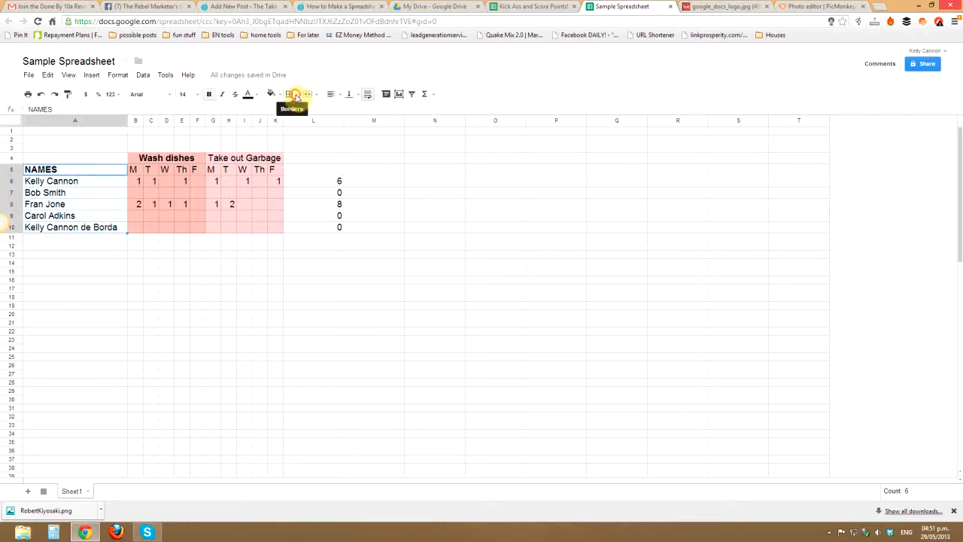
pyautogui.click(297, 97)
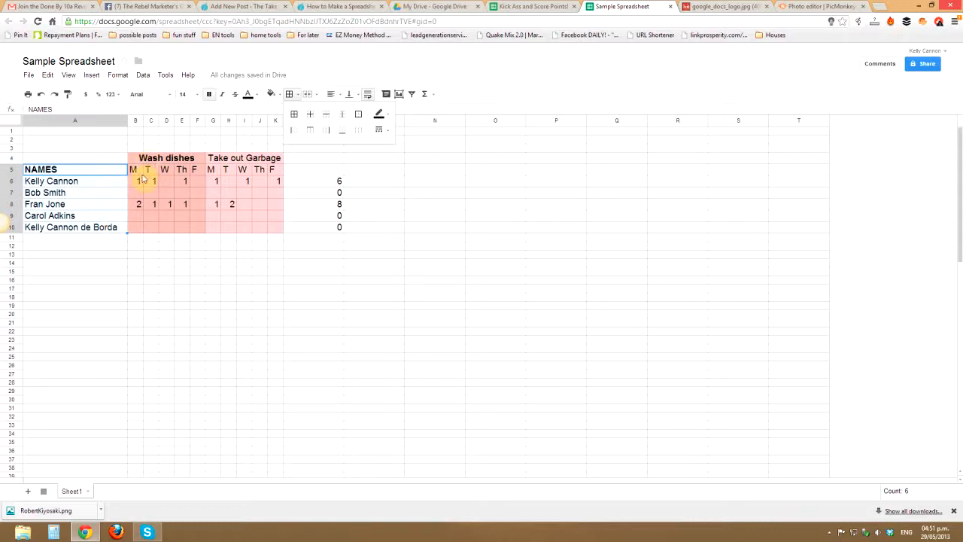
pyautogui.click(328, 133)
pyautogui.click(275, 295)
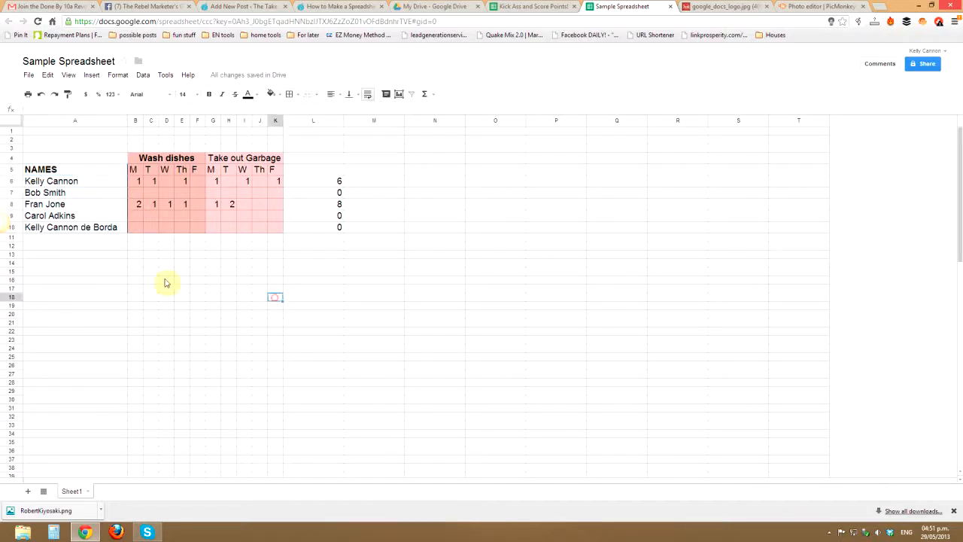
pyautogui.click(167, 298)
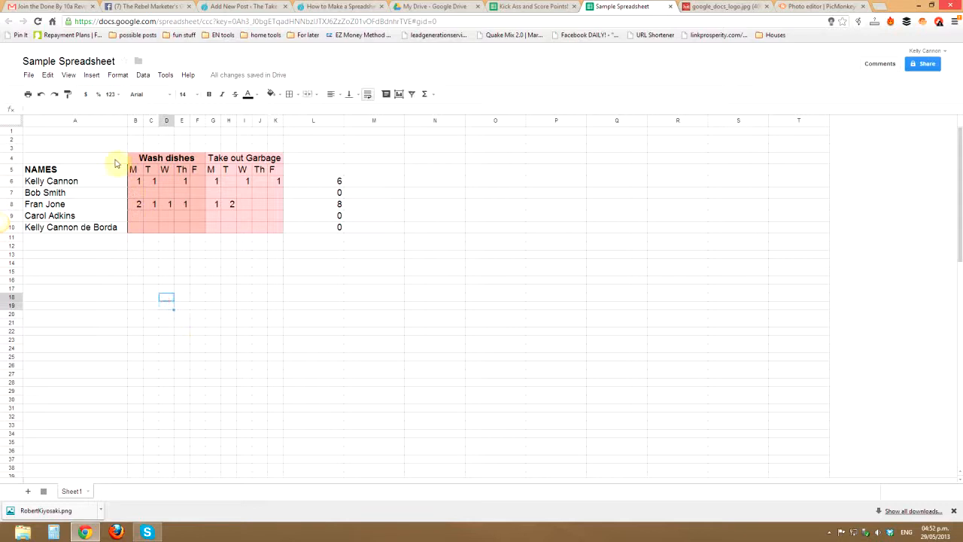
# - Add an outer border around the NAMES heading in cell A5
pyautogui.click(39, 170)
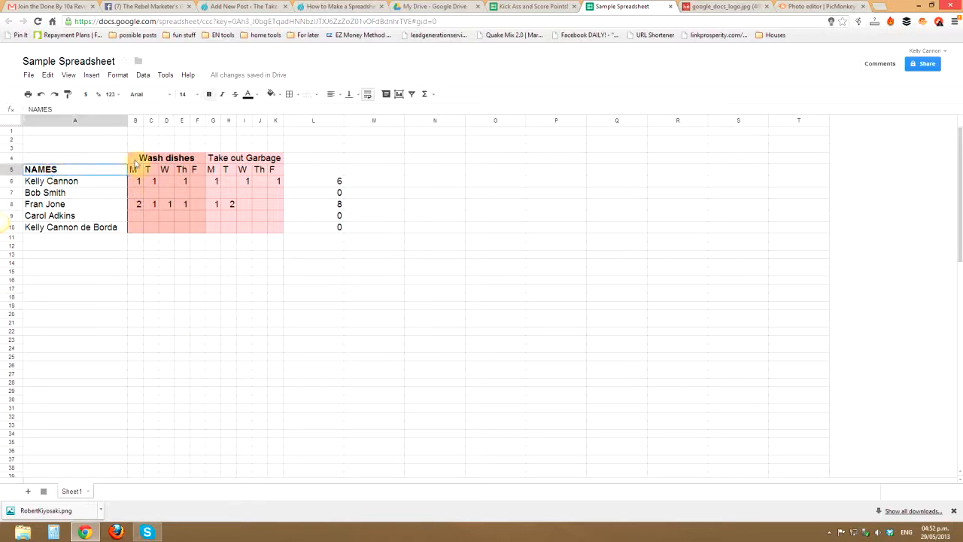
pyautogui.click(297, 99)
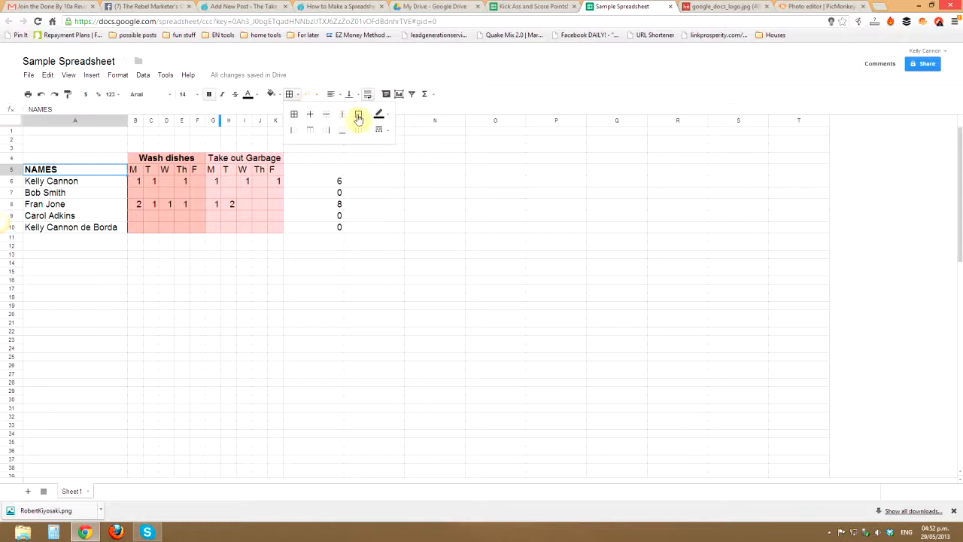
pyautogui.click(360, 119)
pyautogui.click(244, 288)
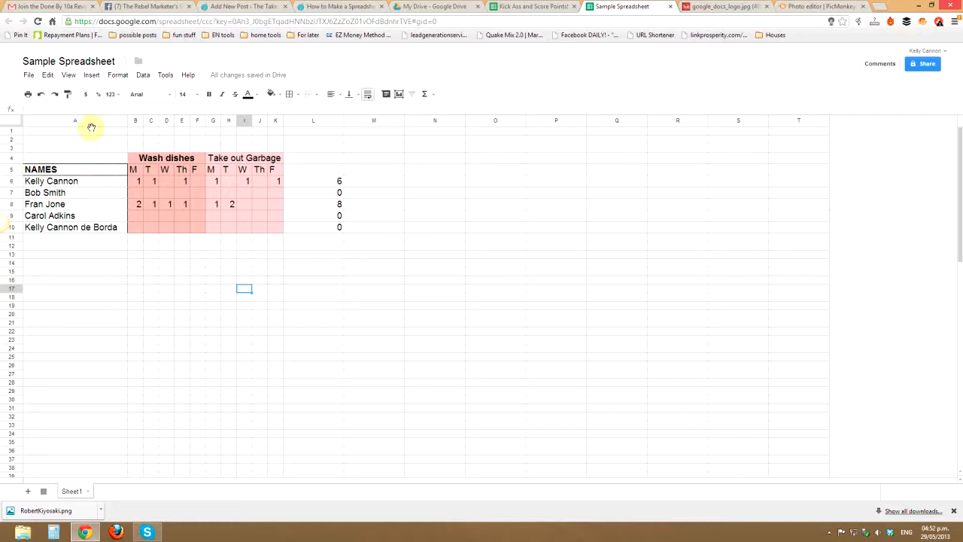
# - Hide the sheet's gridlines
pyautogui.click(29, 76)
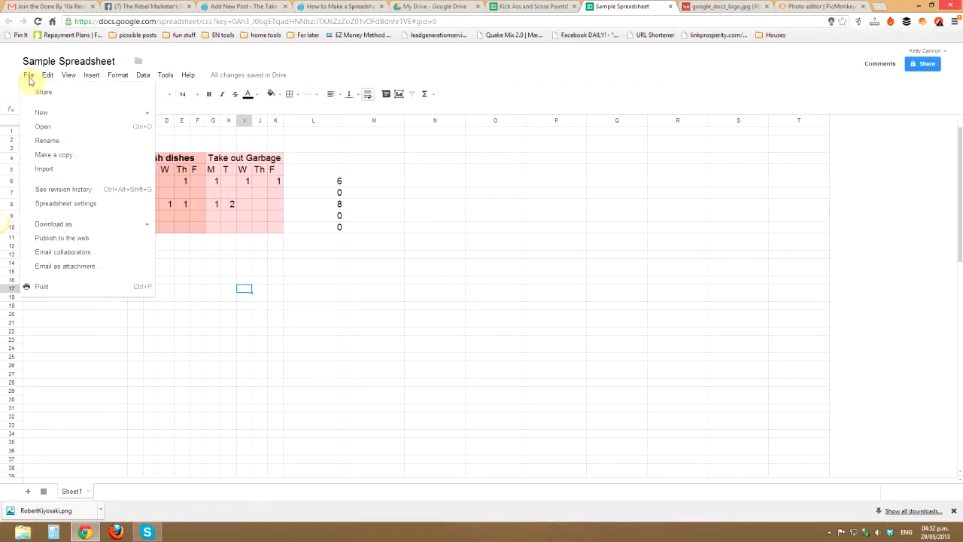
pyautogui.moveTo(50, 77)
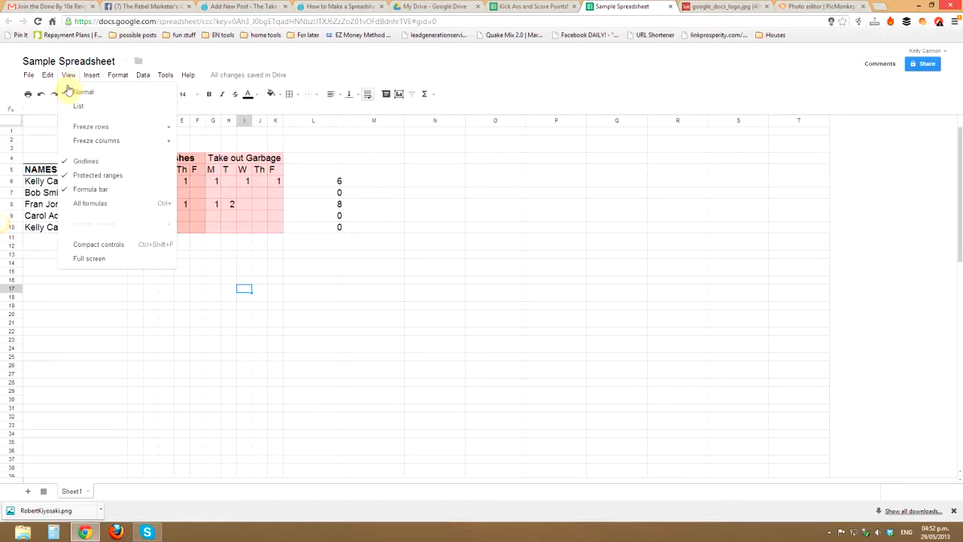
pyautogui.click(78, 162)
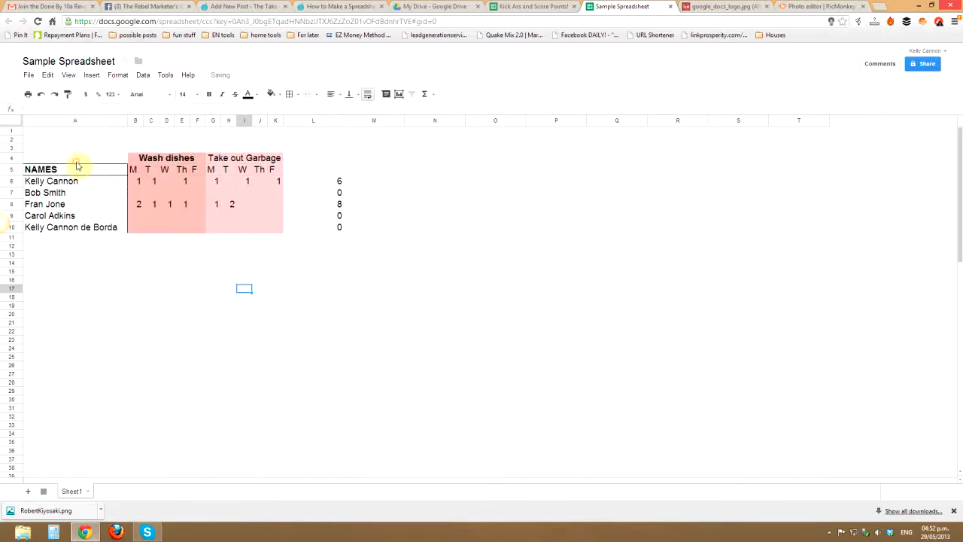
pyautogui.click(484, 314)
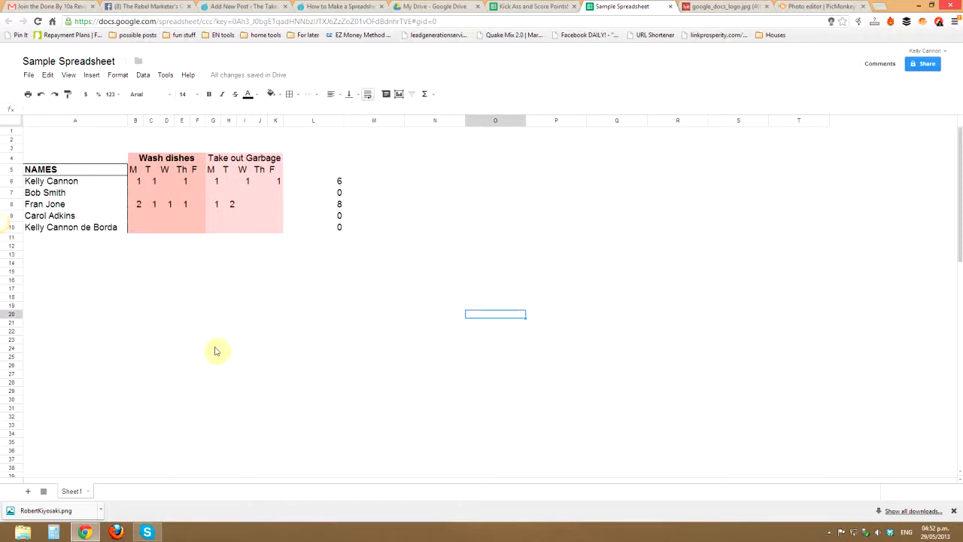
pyautogui.click(150, 347)
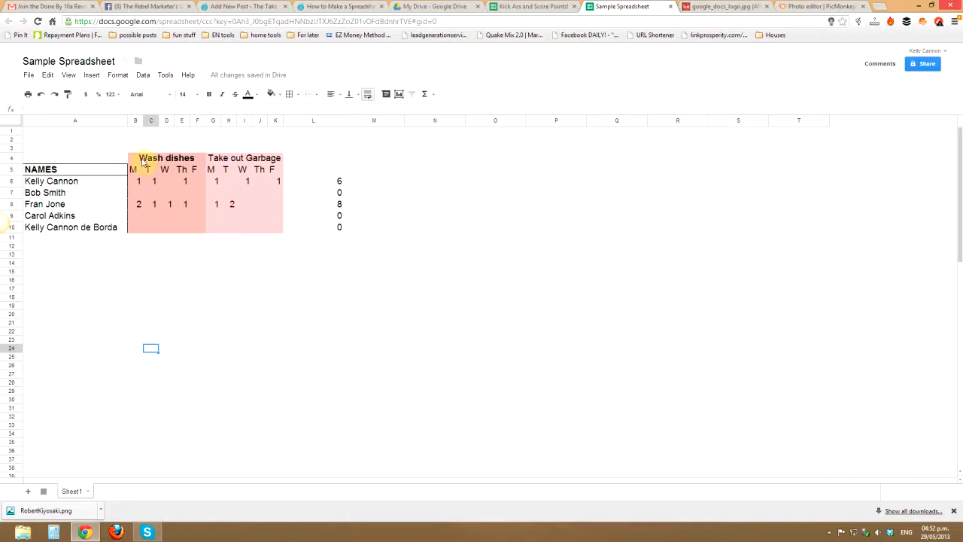
# - Add borders around the Wash dishes and Take out Garbage headings in row 4 (B4 to K4)
pyautogui.moveTo(160, 161); pyautogui.dragTo(244, 163)
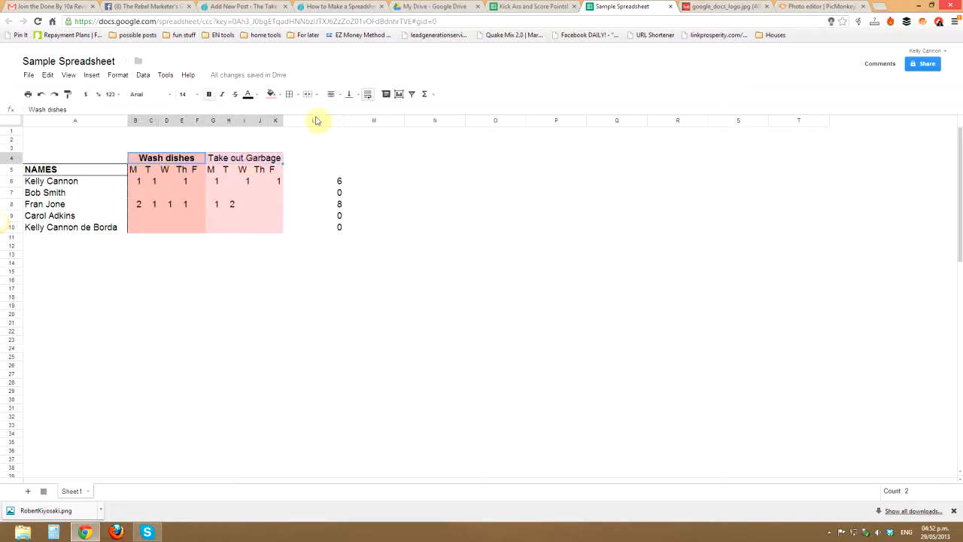
pyautogui.click(298, 95)
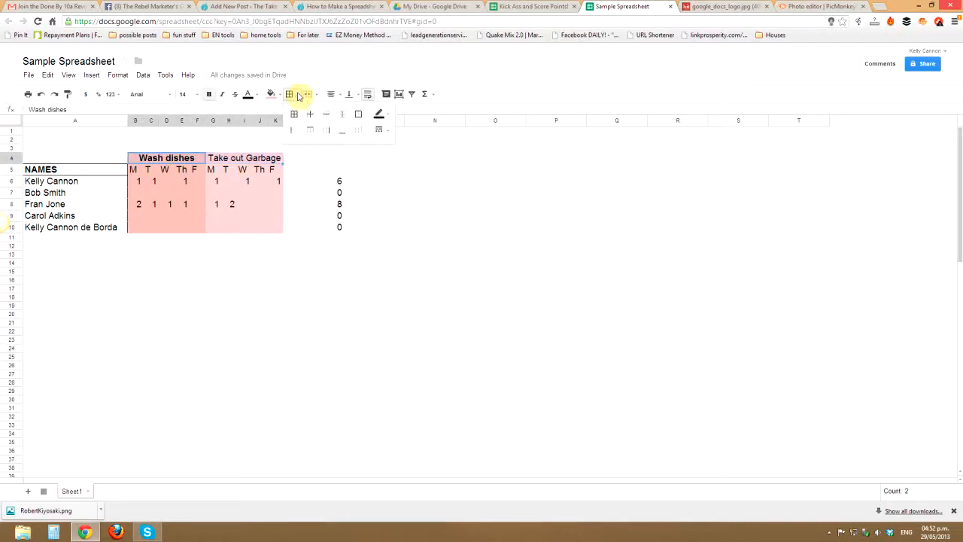
pyautogui.click(207, 315)
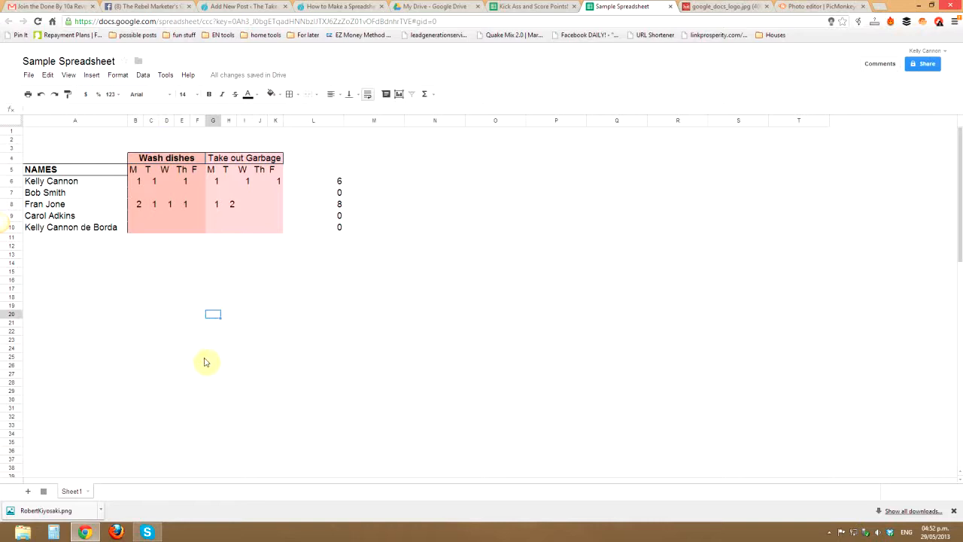
# - Add a right border along the Friday column of the Wash dishes block, from row 5 to row 10
pyautogui.click(194, 170)
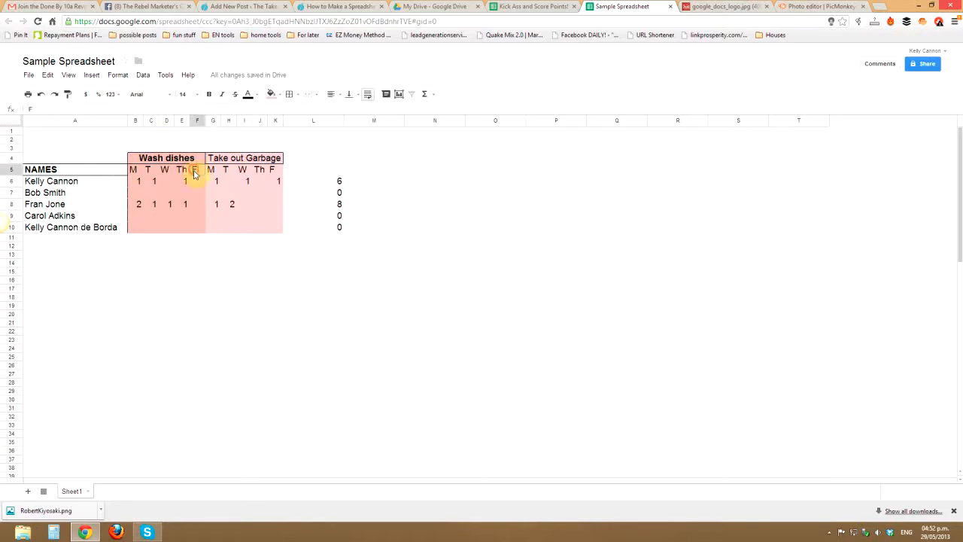
pyautogui.keyDown('shift'); pyautogui.click(189, 228); pyautogui.keyUp('shift')
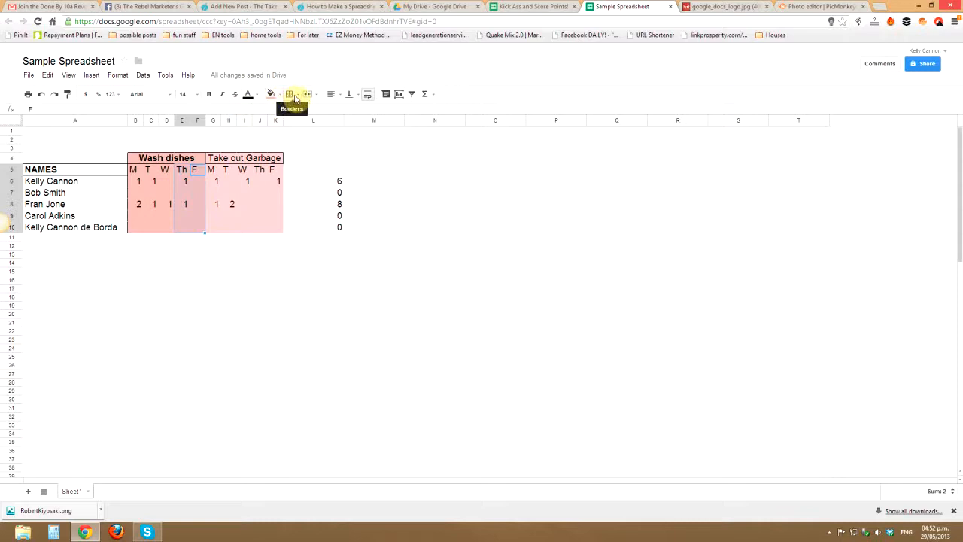
pyautogui.click(295, 96)
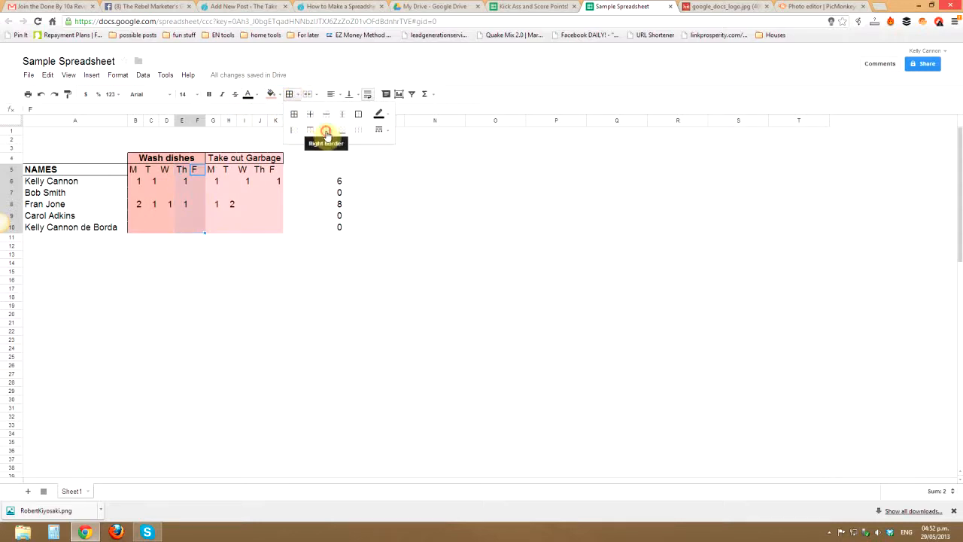
pyautogui.click(326, 130)
pyautogui.click(310, 307)
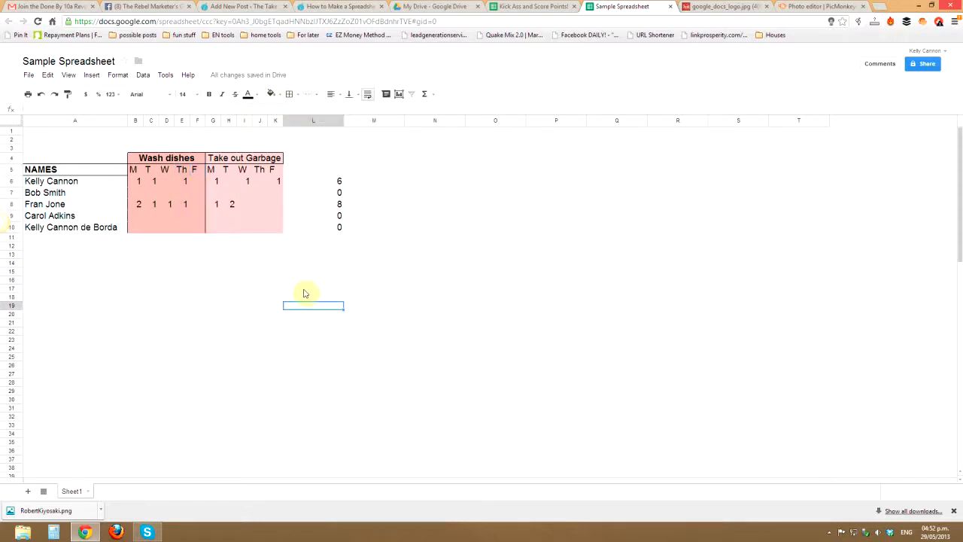
# - Enter the heading Total in cell L4 above the score sums
pyautogui.click(326, 160)
pyautogui.write('Total')
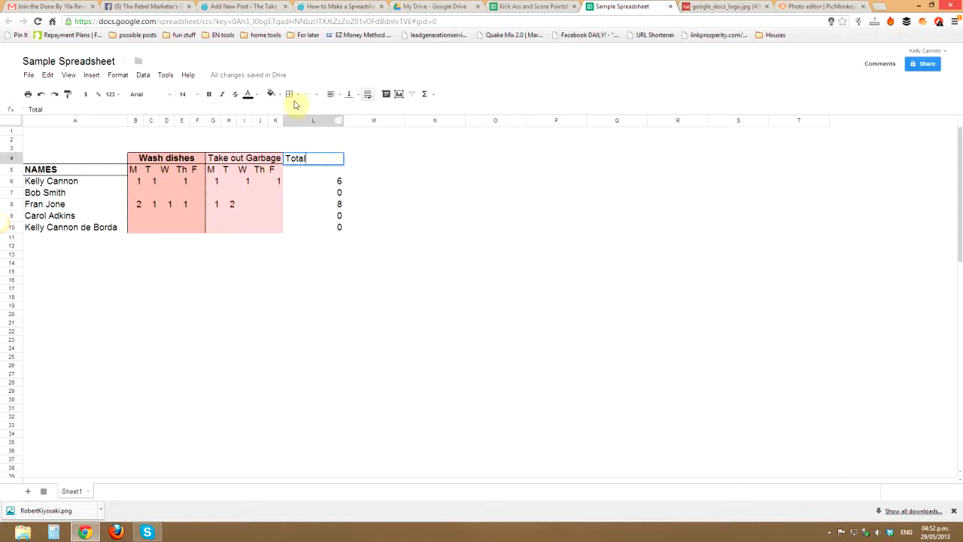
pyautogui.click(383, 215)
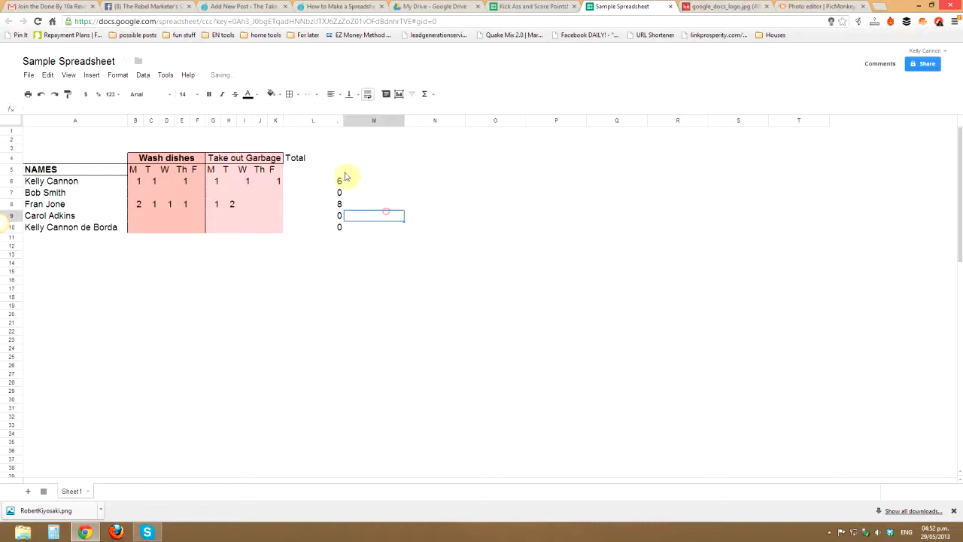
# - Right-align the Total heading in cell L4
pyautogui.click(310, 158)
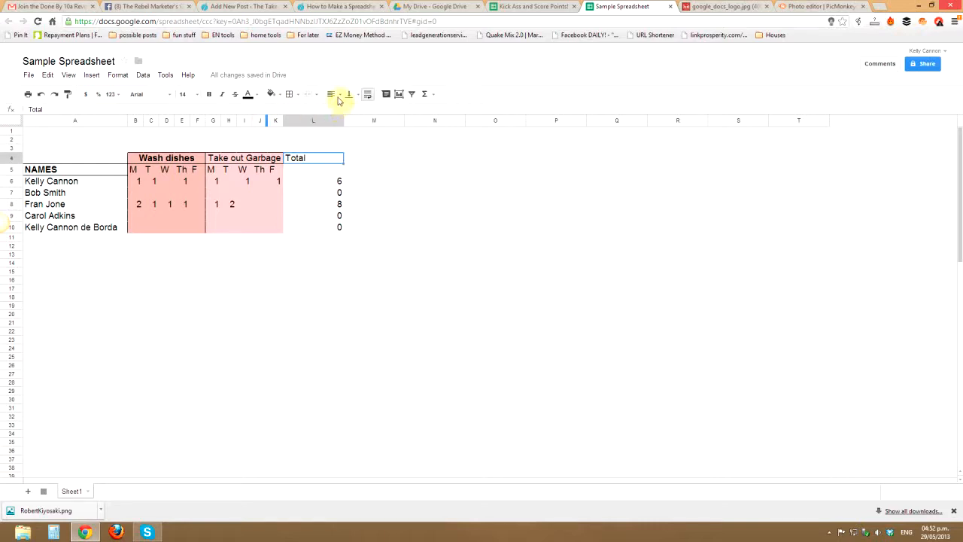
pyautogui.click(338, 96)
pyautogui.click(361, 117)
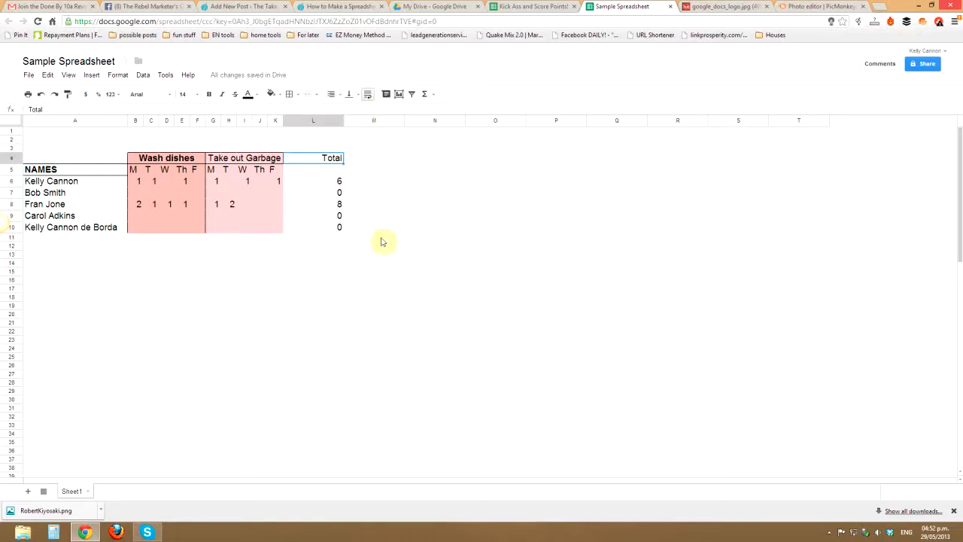
pyautogui.click(358, 280)
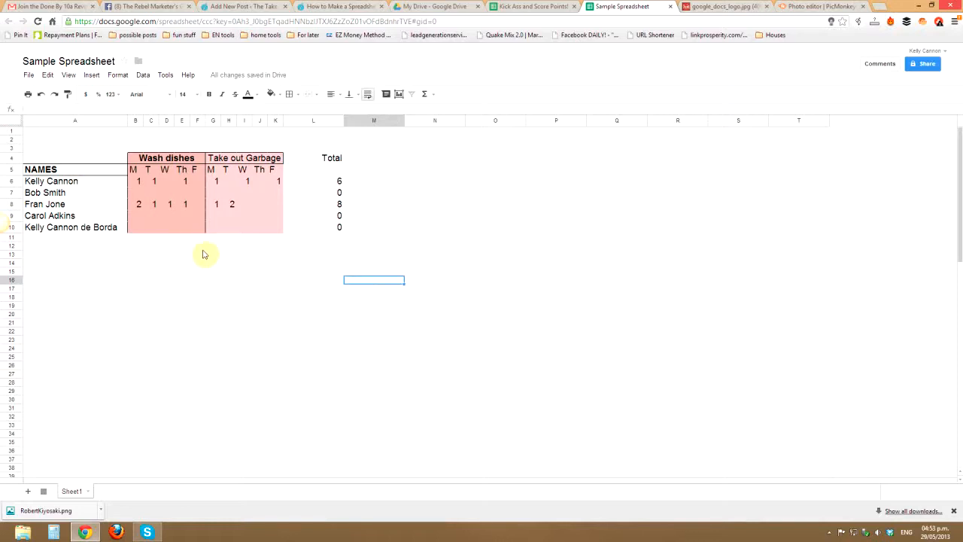
# - Add all borders to the day headings and score cells of both chore blocks, from B5 to K10
pyautogui.moveTo(134, 170); pyautogui.dragTo(273, 230)
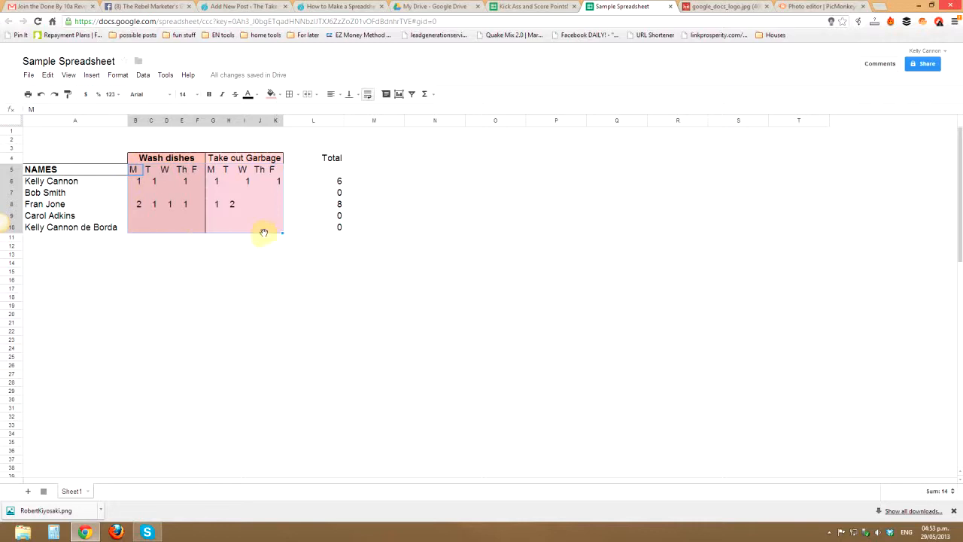
pyautogui.click(293, 95)
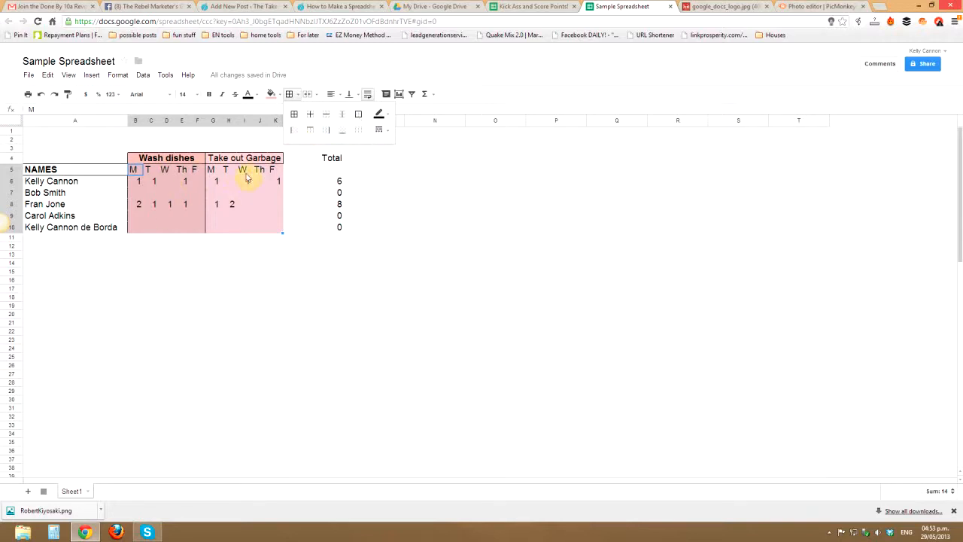
pyautogui.click(294, 114)
pyautogui.click(213, 314)
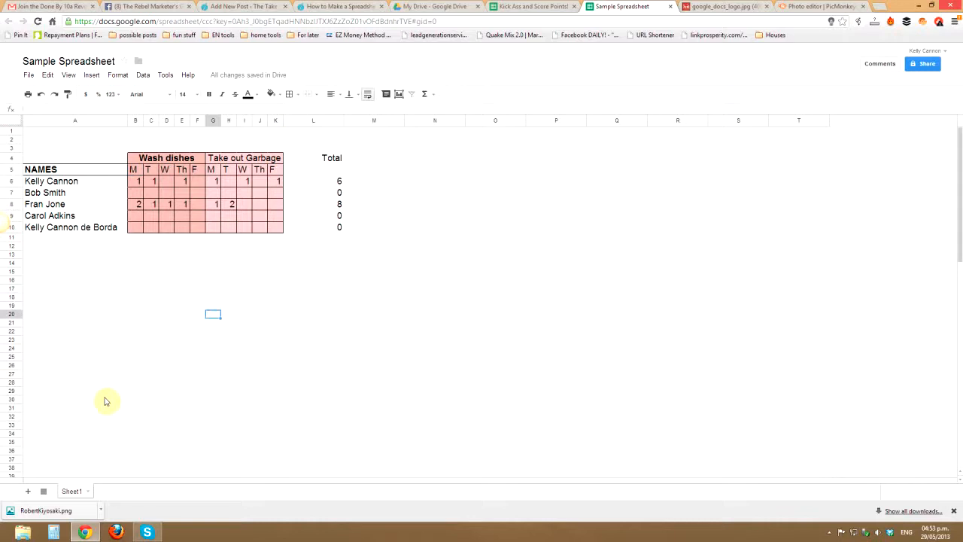
# - Add all borders to the NAMES column, from A5 to A10
pyautogui.moveTo(66, 170); pyautogui.dragTo(70, 225)
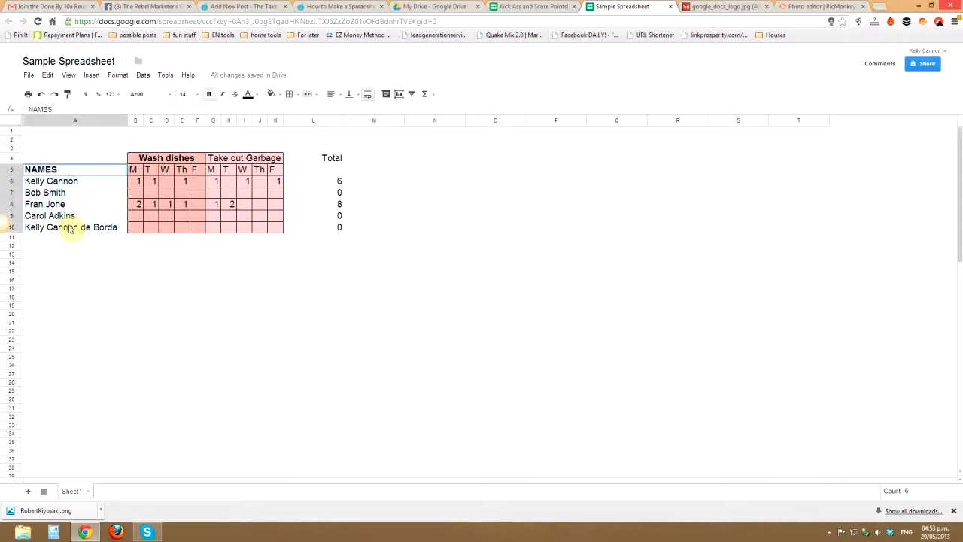
pyautogui.click(289, 94)
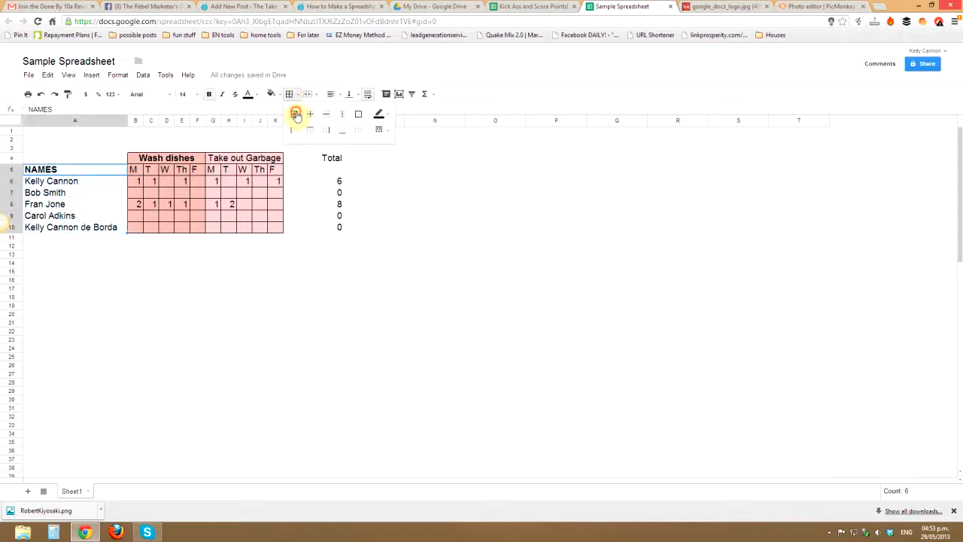
pyautogui.click(294, 114)
pyautogui.click(166, 297)
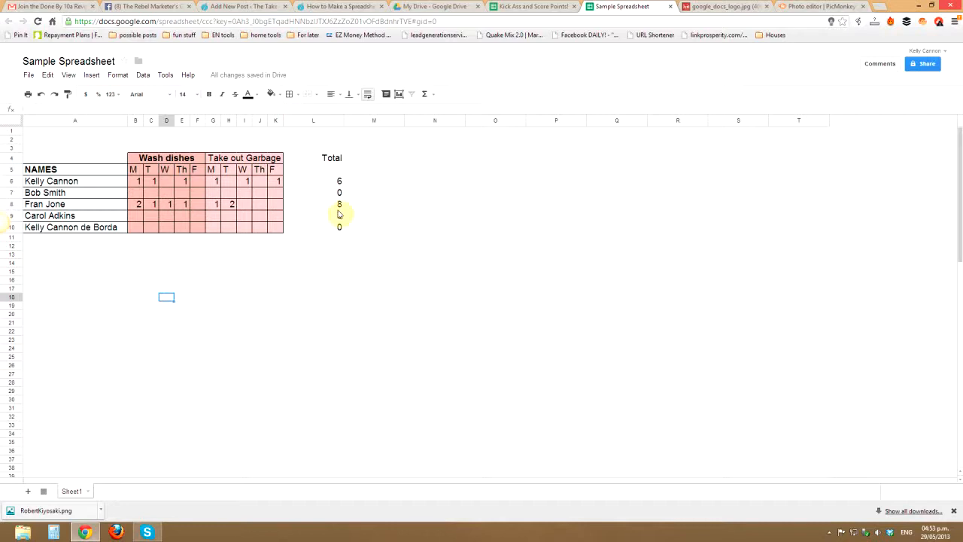
# - Add all borders to the Total column, from L4 to L10
pyautogui.moveTo(309, 158); pyautogui.dragTo(336, 233)
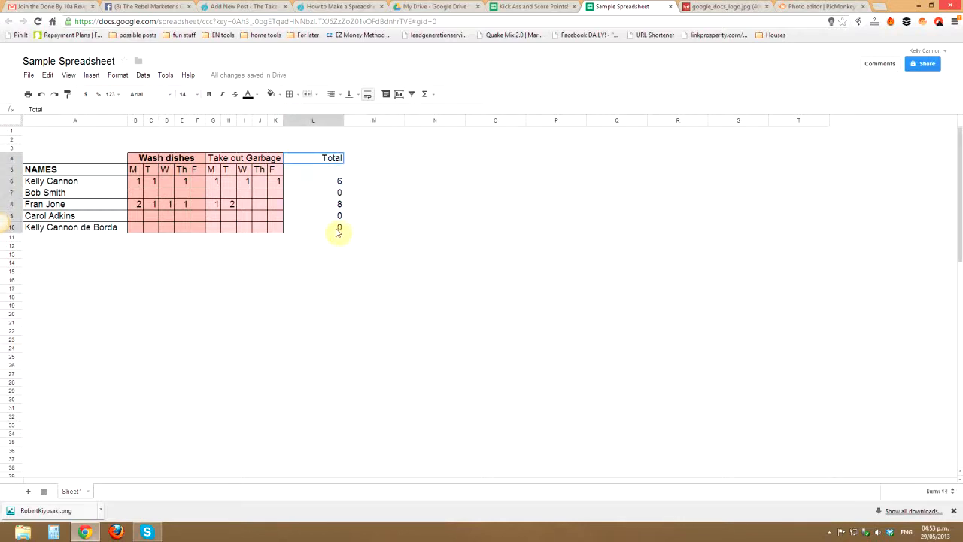
pyautogui.click(294, 94)
pyautogui.click(295, 114)
pyautogui.click(435, 279)
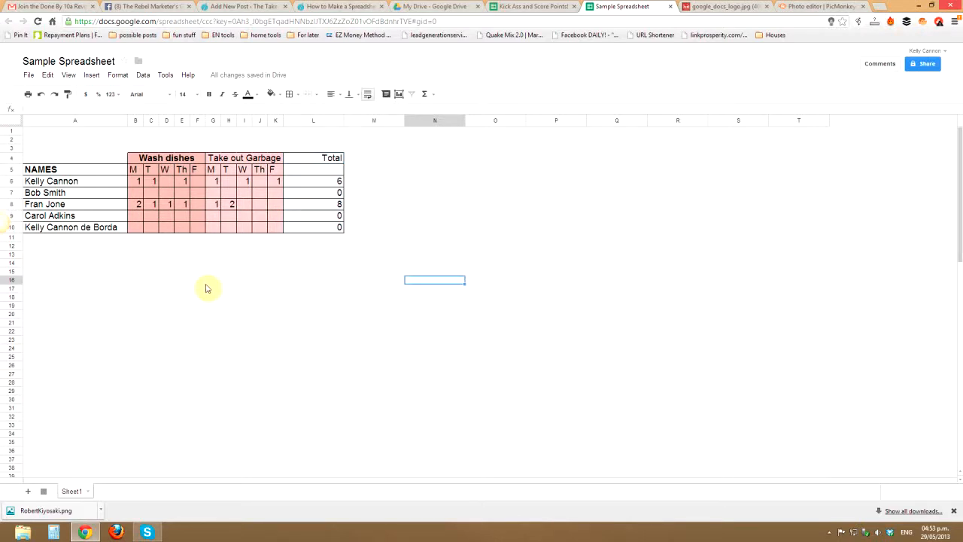
# - Show the sheet's gridlines again
pyautogui.click(70, 76)
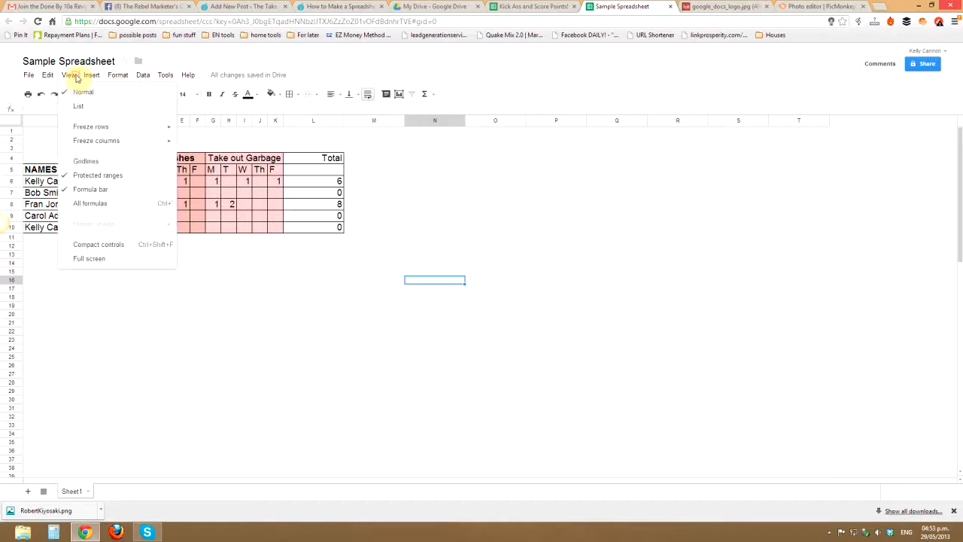
pyautogui.click(151, 355)
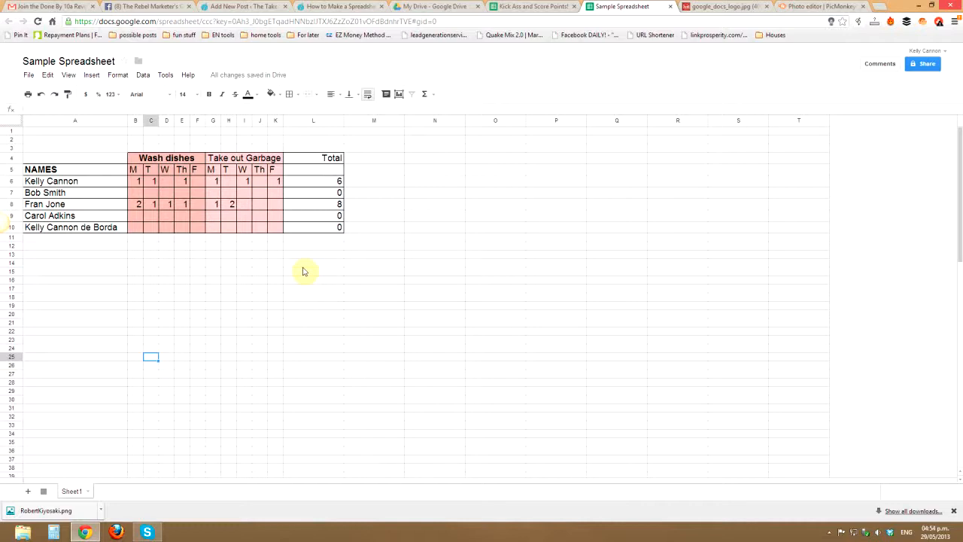
pyautogui.click(501, 349)
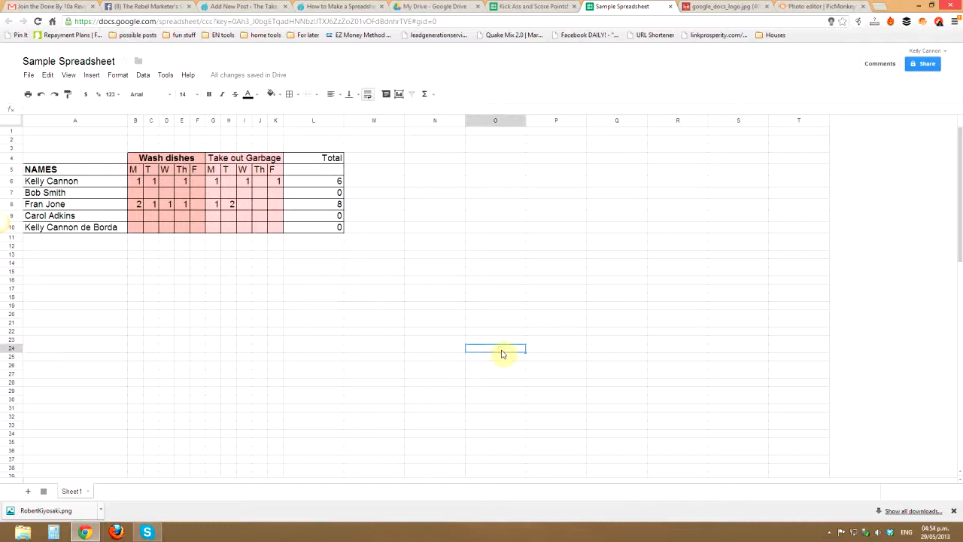